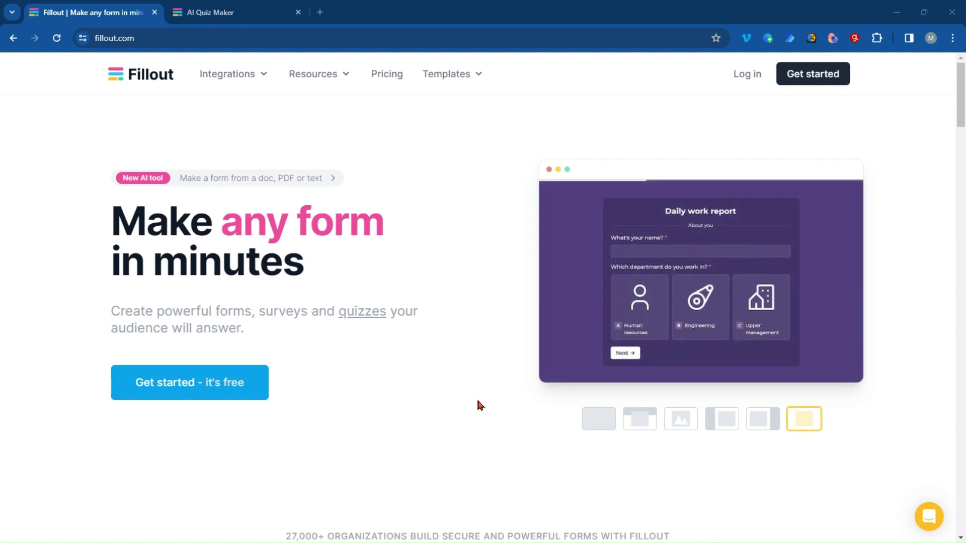
# - Log in to the Fillout account and start a new blank form from scratch
pyautogui.click(747, 76)
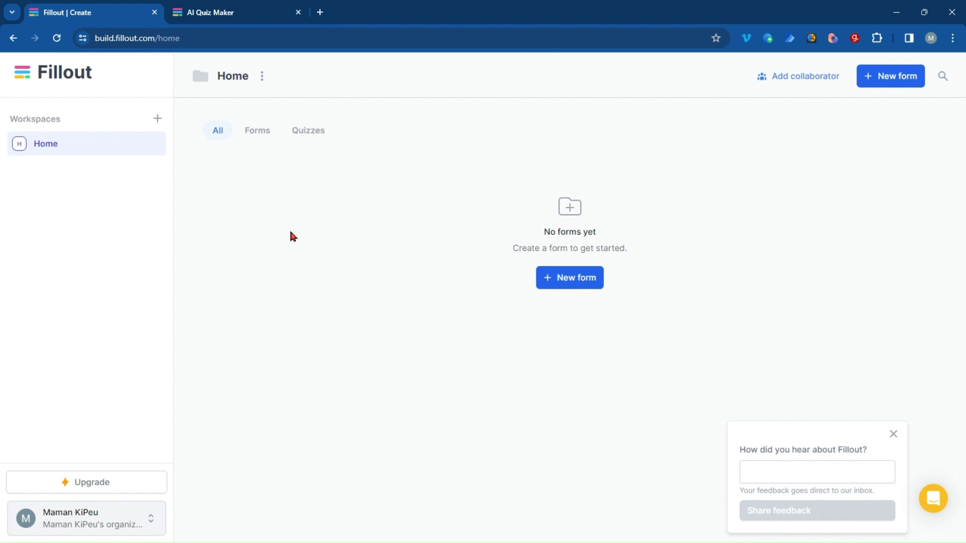
pyautogui.click(553, 281)
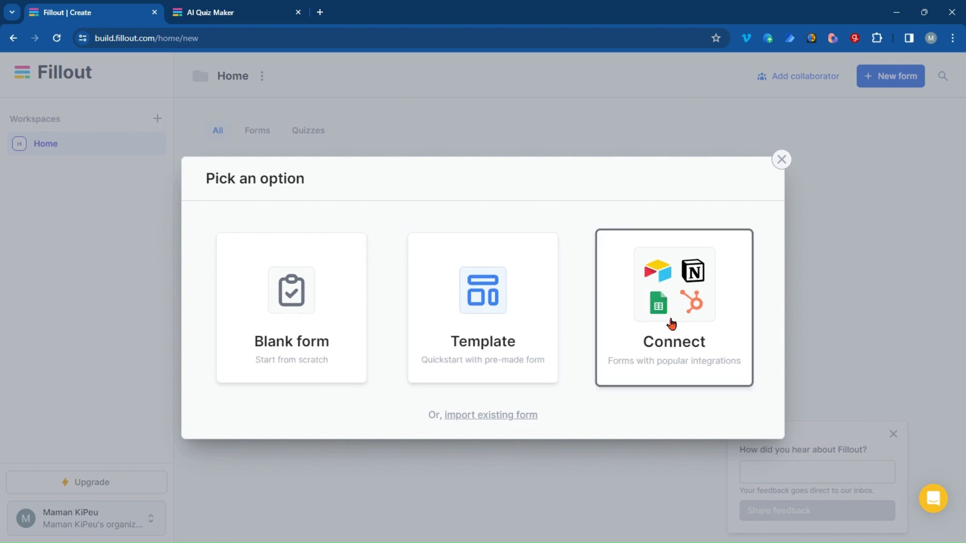
pyautogui.click(296, 305)
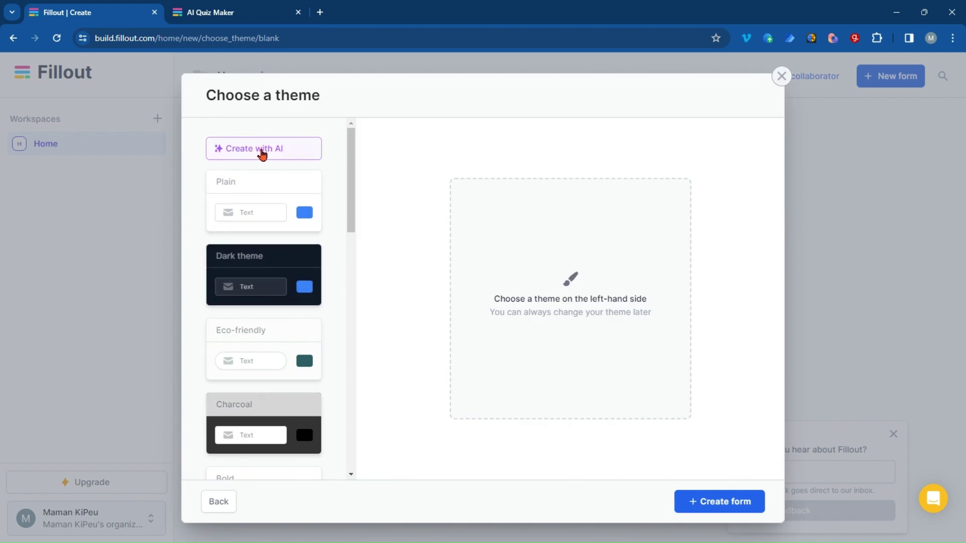
# - Apply the Navy pop theme and create the form, keeping the name My form
pyautogui.scroll(-5, 254, 366)
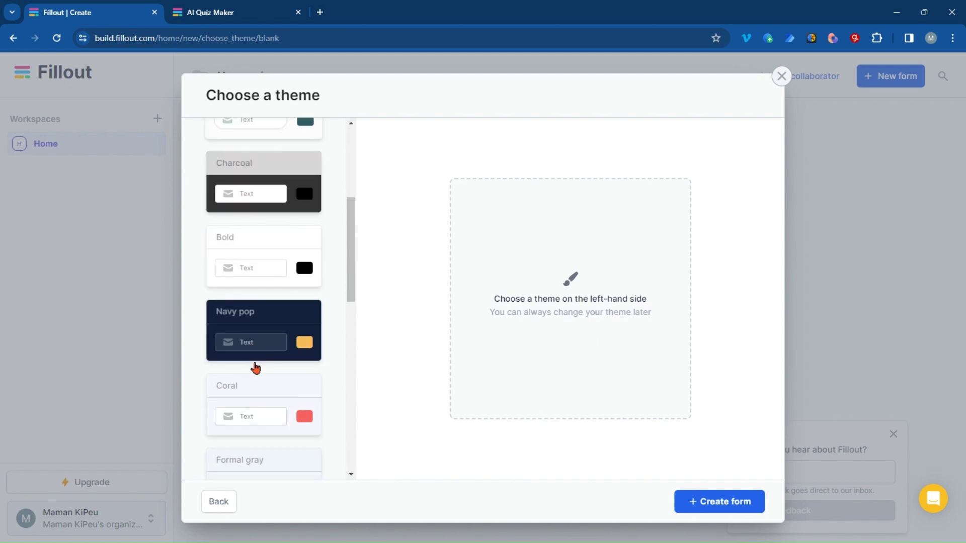
pyautogui.click(255, 334)
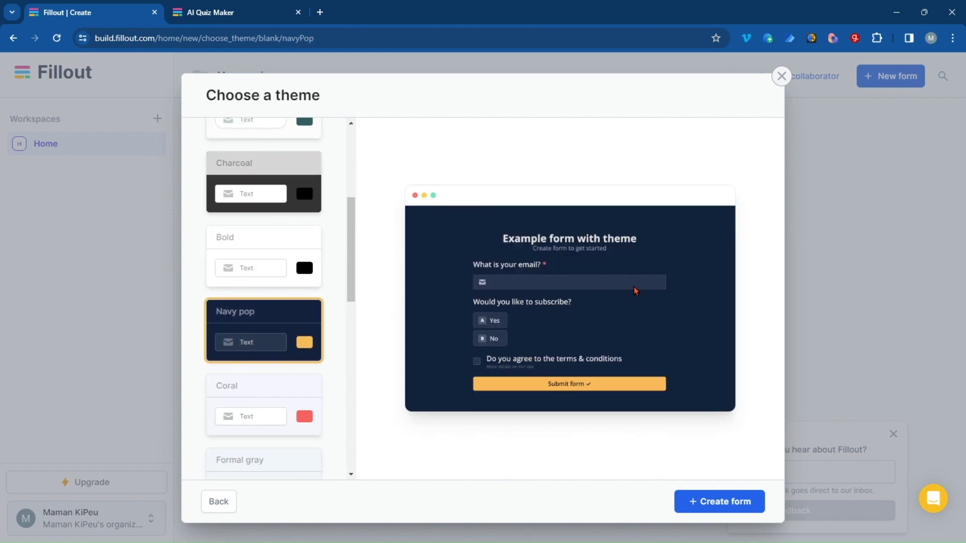
pyautogui.click(709, 505)
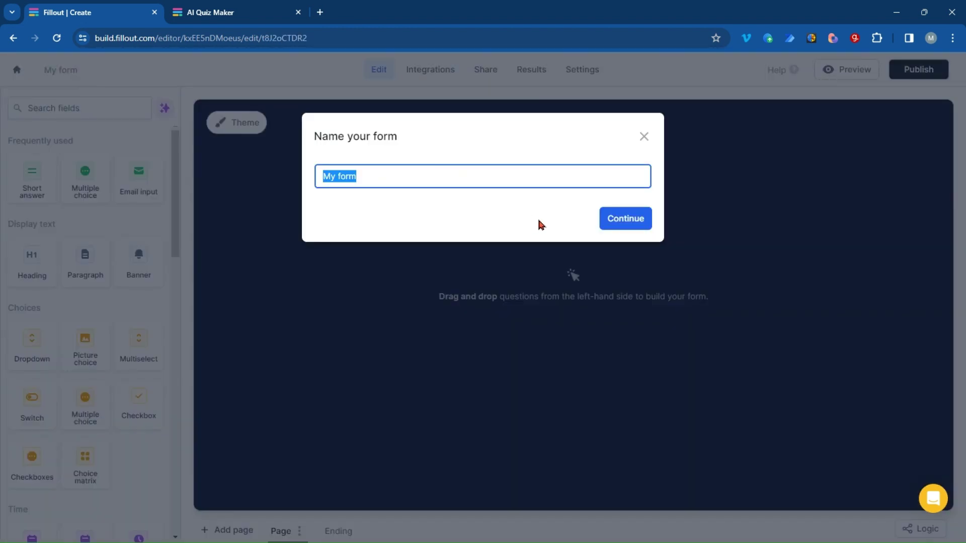
pyautogui.click(621, 218)
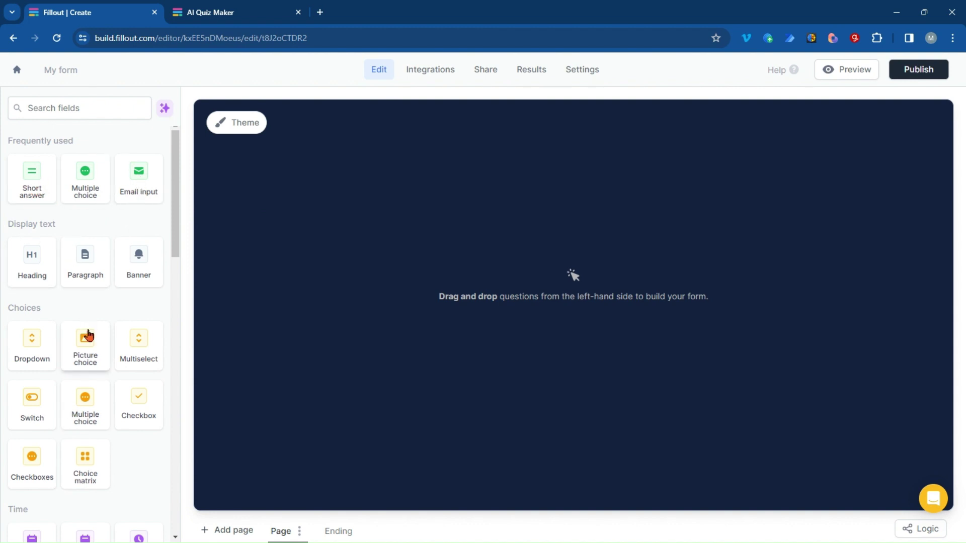
# - Add a Multiple choice field to the empty form page
pyautogui.scroll(-7, 86, 334)
pyautogui.scroll(-4, 88, 335)
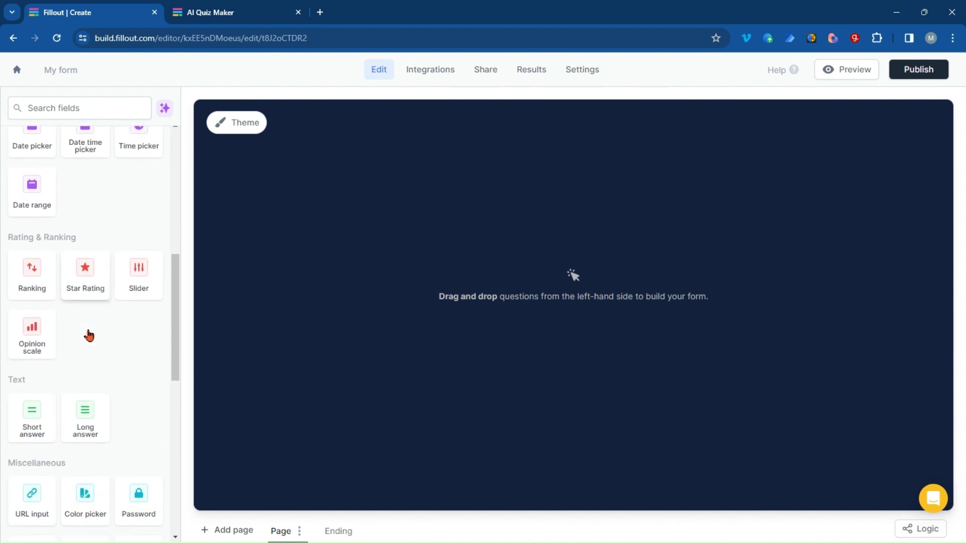
pyautogui.scroll(10, 99, 322)
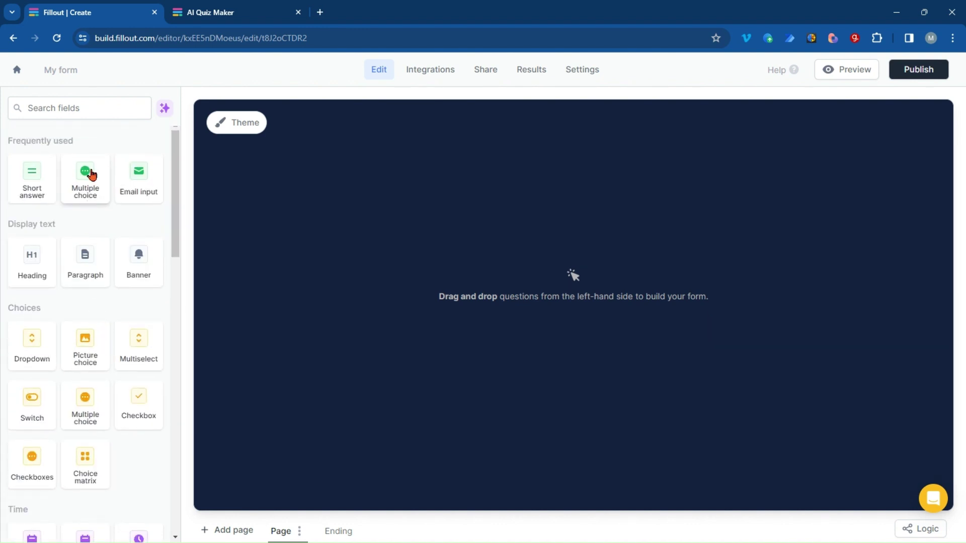
pyautogui.moveTo(86, 174); pyautogui.dragTo(398, 259)
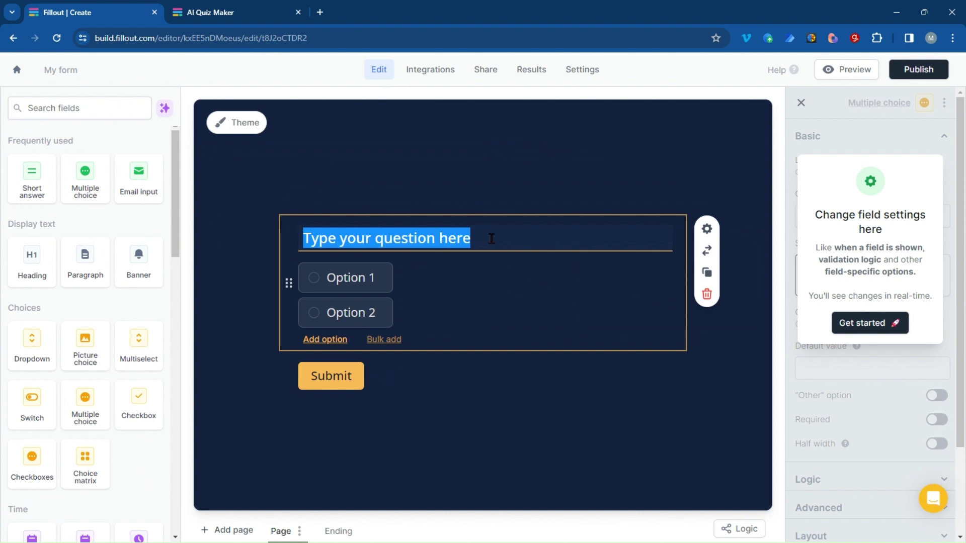
# - Write the multiple-choice question as "EN QUELLE ANNEE A EU LIEU LA 2ND GUERRE MONDIALE?"
pyautogui.write('en q')
pyautogui.press('BackSpace')
pyautogui.press('BackSpace')
pyautogui.press('BackSpace')
pyautogui.press('BackSpace')
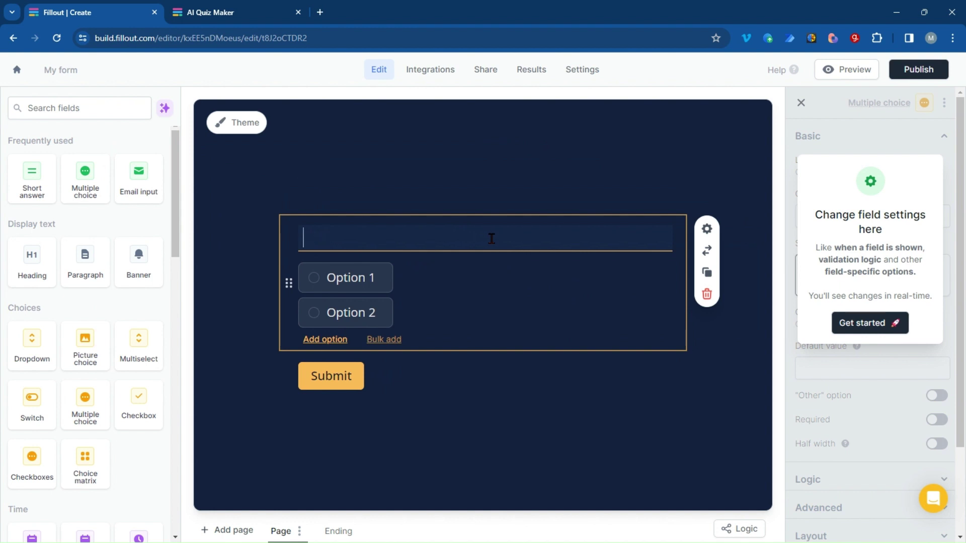
pyautogui.write('EN QUELLE')
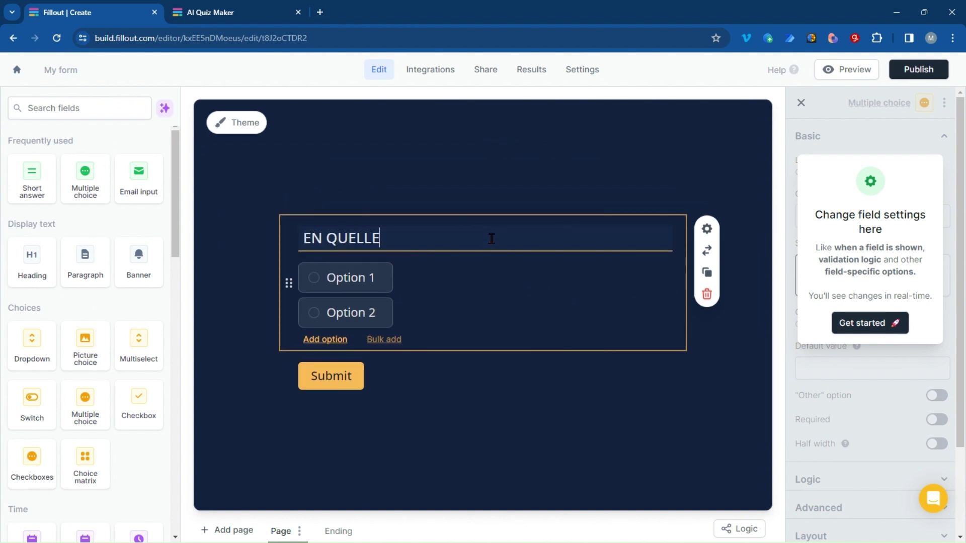
pyautogui.write(' ANNEE A EU LIEU LA')
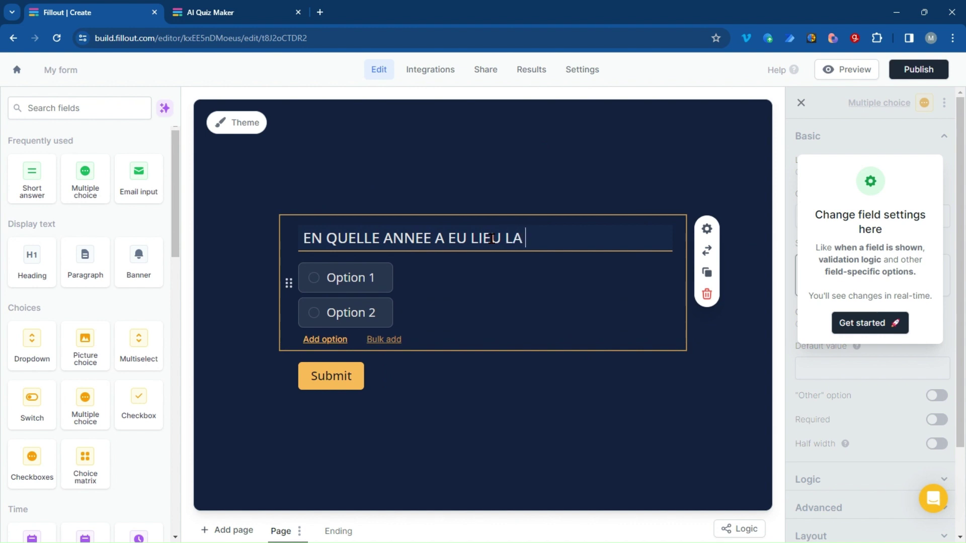
pyautogui.write(' 2NG')
pyautogui.press('BackSpace')
pyautogui.write('D GUERRE O')
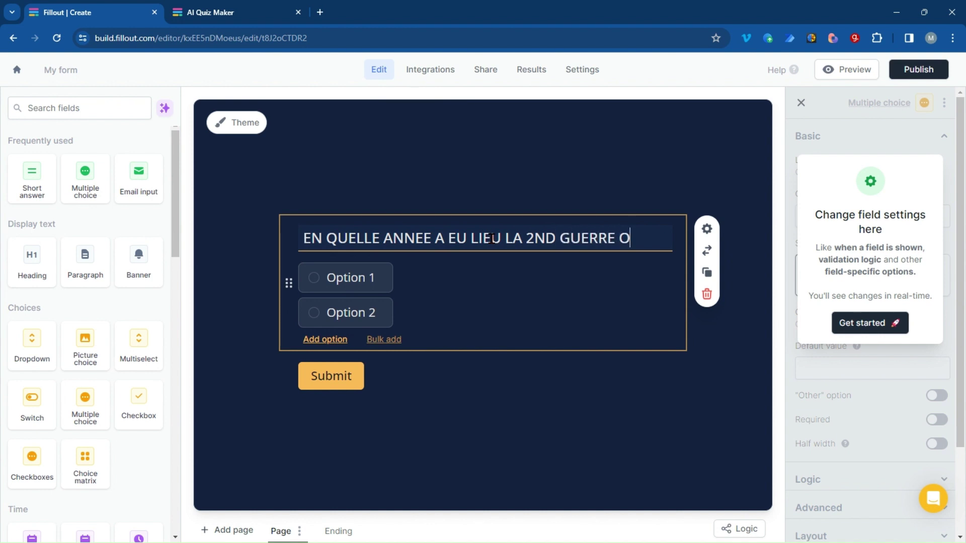
pyautogui.write(' MONDIALE?')
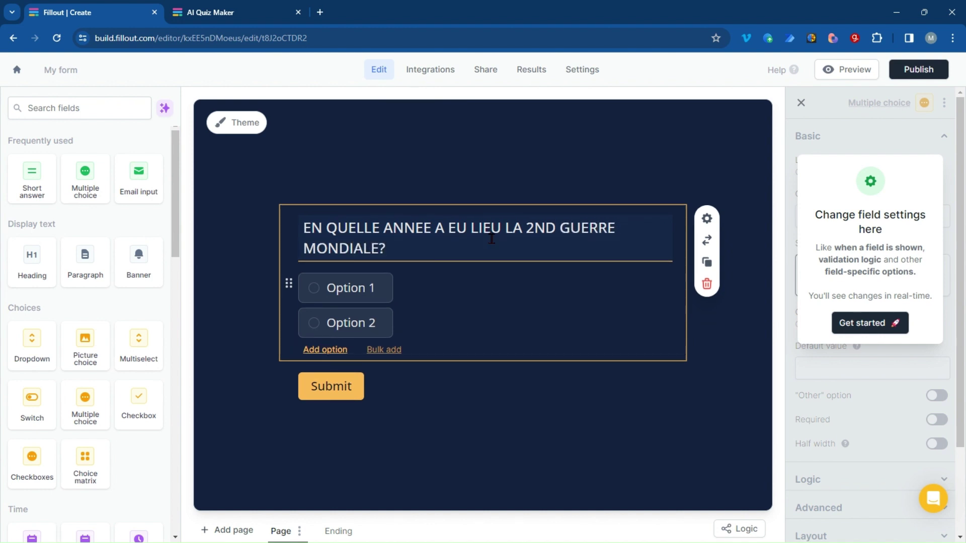
# - Set the question's two answer options to 1939 and 1910
pyautogui.tripleClick(336, 289)
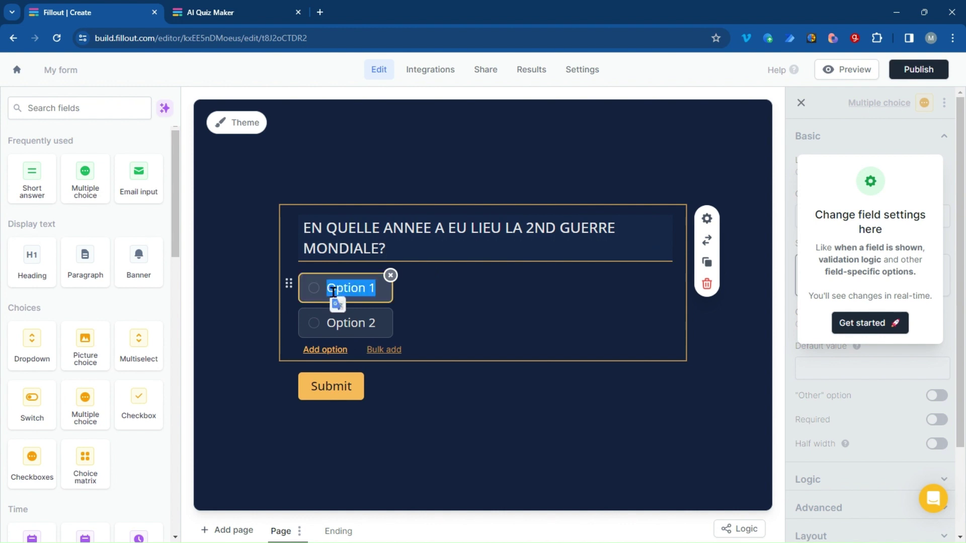
pyautogui.write('1939')
pyautogui.click(366, 325)
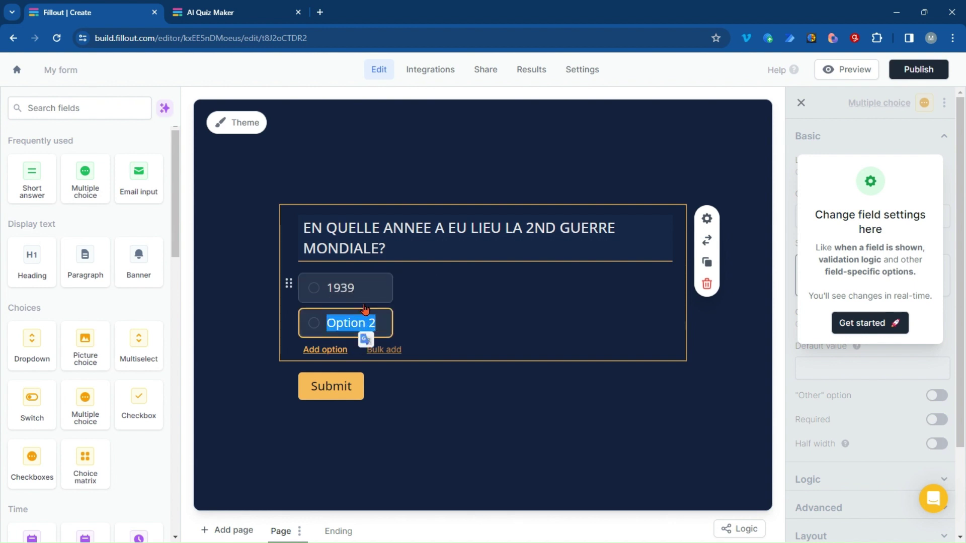
pyautogui.write('19')
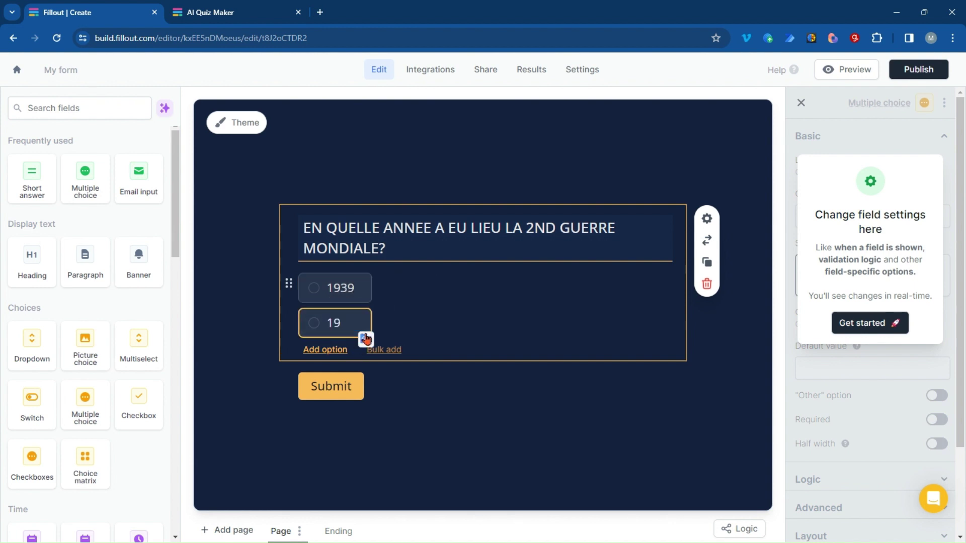
pyautogui.write('10')
pyautogui.click(410, 459)
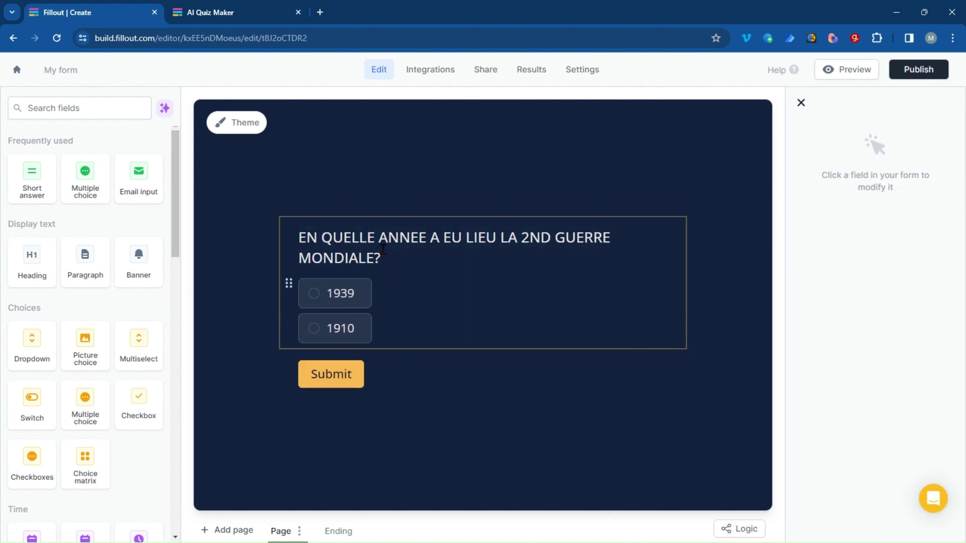
# - Add an Email input field between the question and the Submit button, and add a progress bar to the form
pyautogui.scroll(-7, 65, 382)
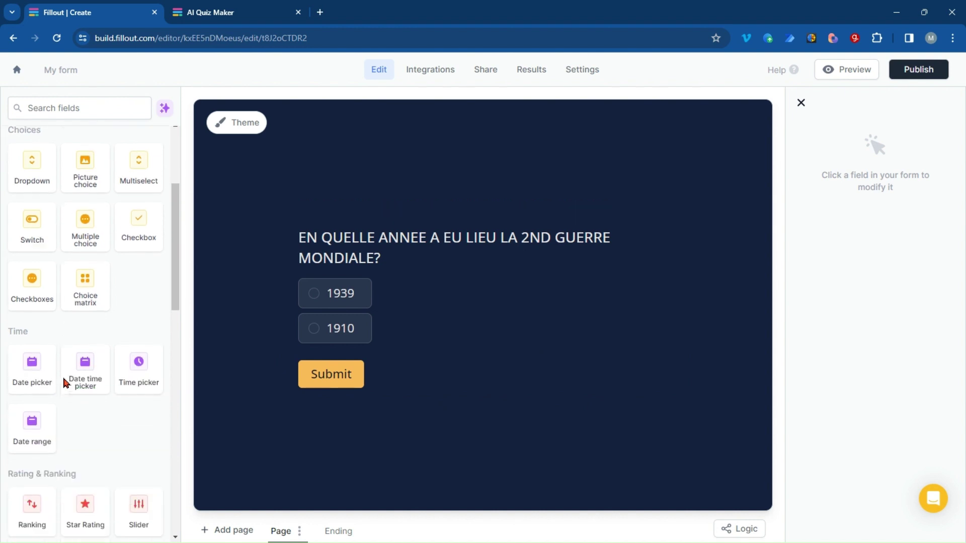
pyautogui.scroll(-6, 65, 382)
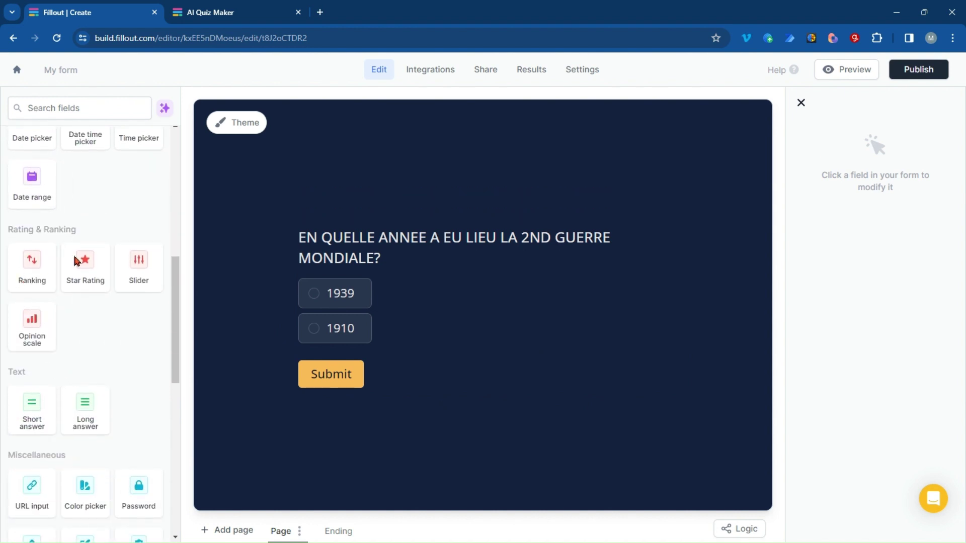
pyautogui.scroll(-5, 44, 389)
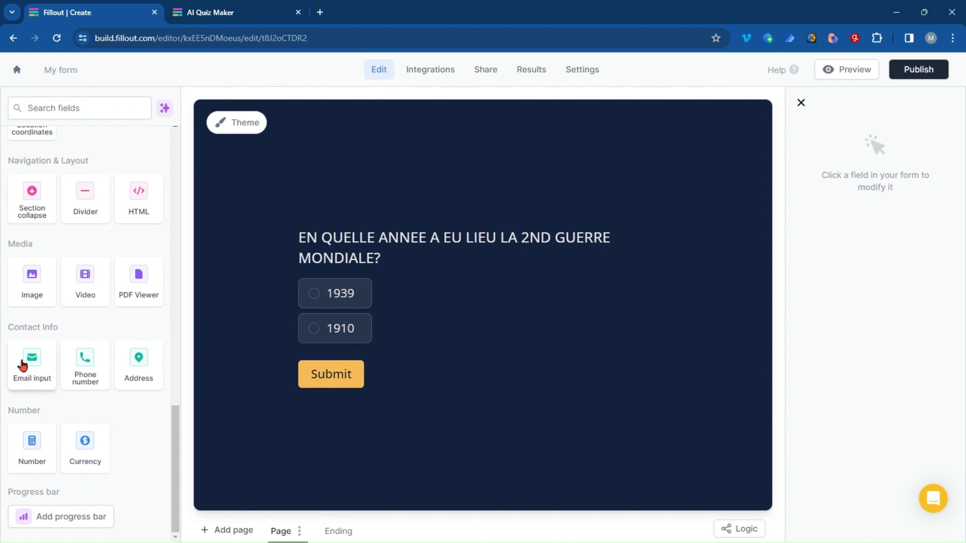
pyautogui.moveTo(23, 362); pyautogui.dragTo(306, 421)
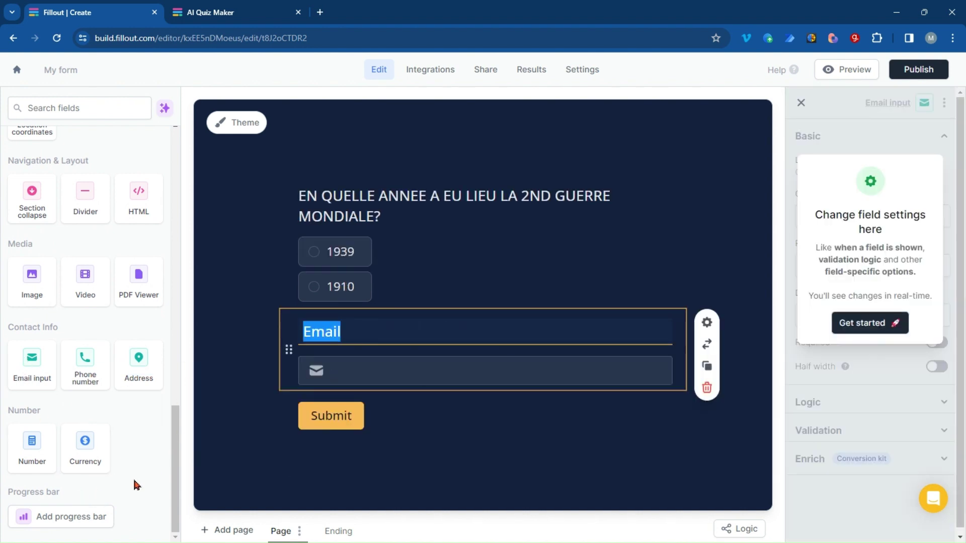
pyautogui.click(71, 518)
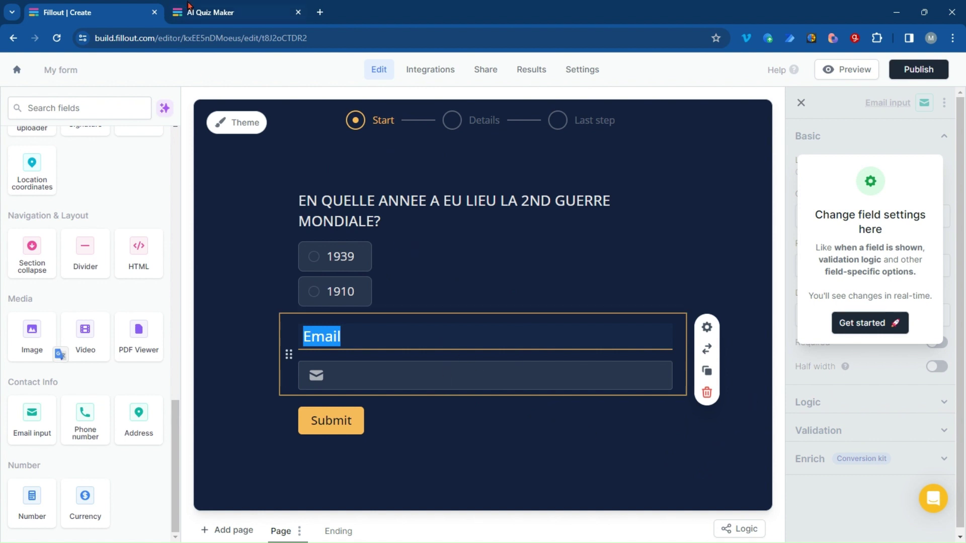
# - Switch to the AI Quiz Maker page and paste the French text about the Seconde Guerre mondiale as the quiz source
pyautogui.click(204, 12)
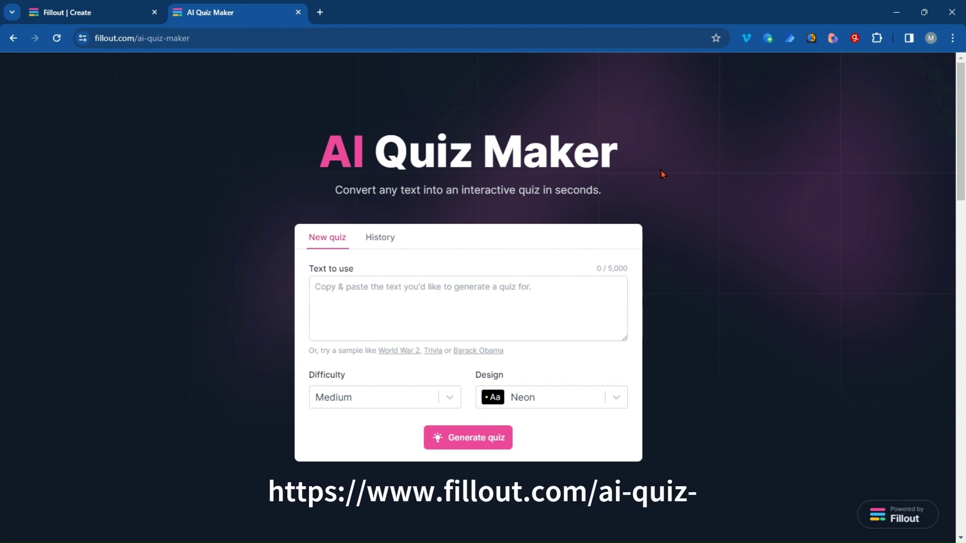
pyautogui.click(396, 286)
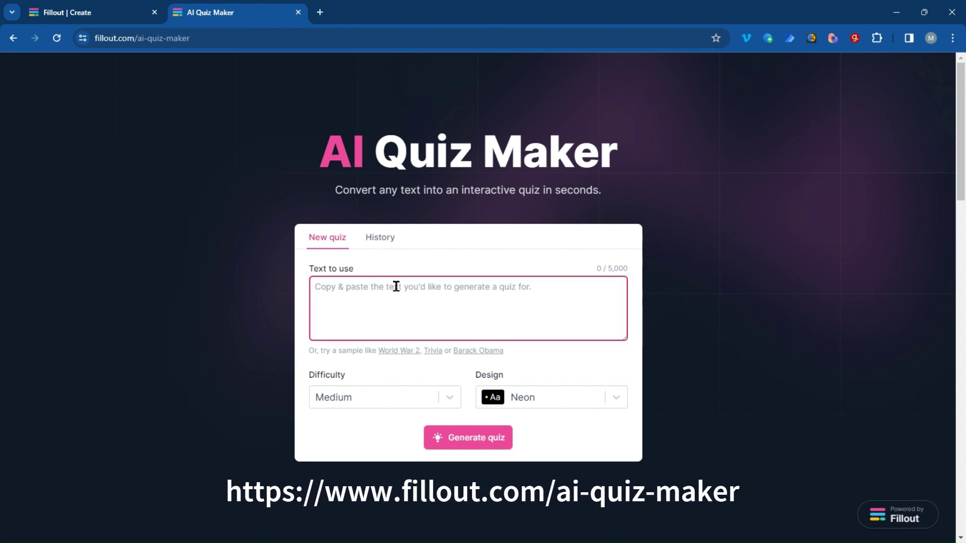
pyautogui.hotkey('ctrl', 'v')
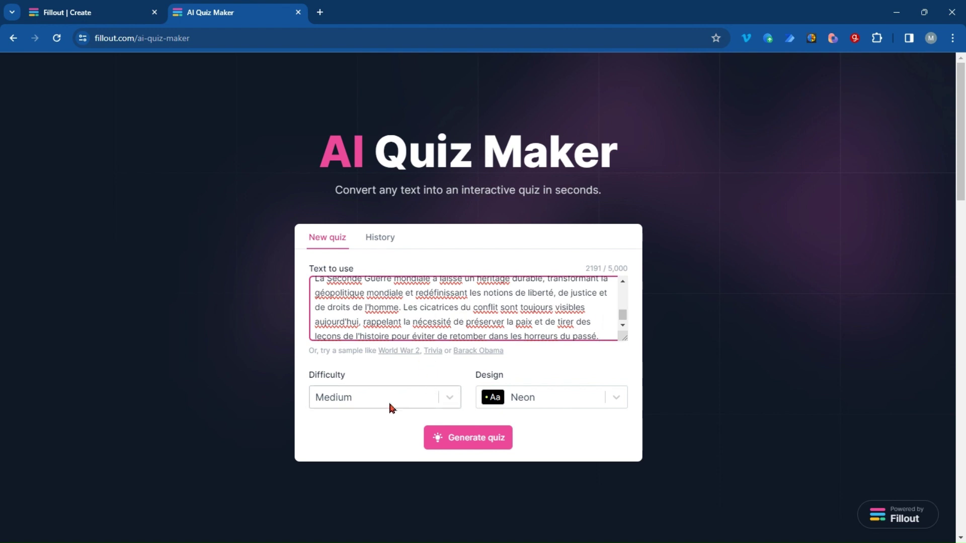
# - Set the quiz difficulty to Easy
pyautogui.click(448, 398)
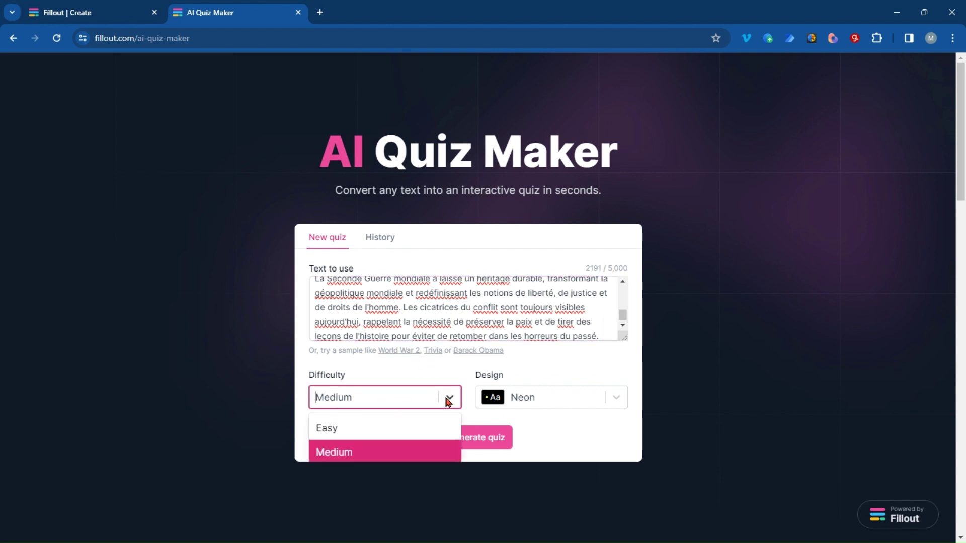
pyautogui.click(342, 428)
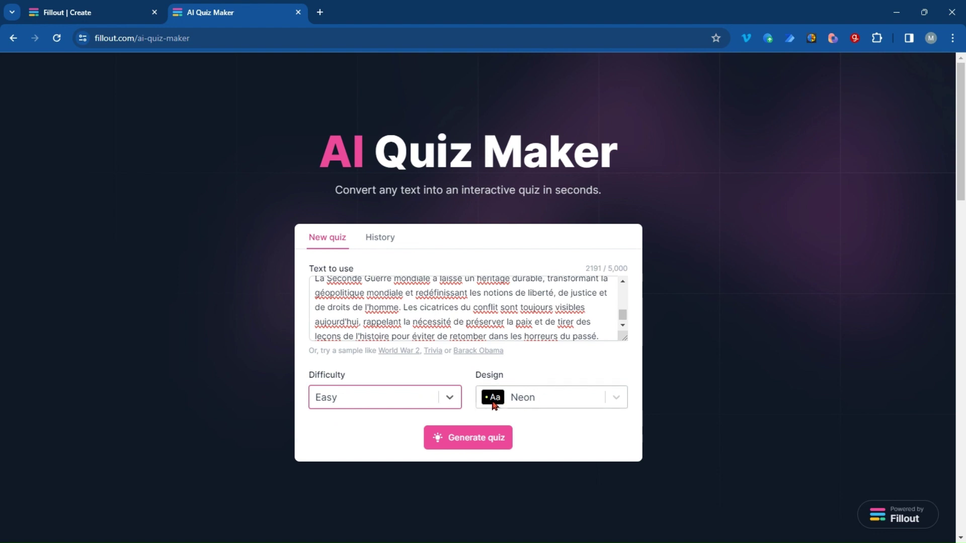
pyautogui.click(452, 398)
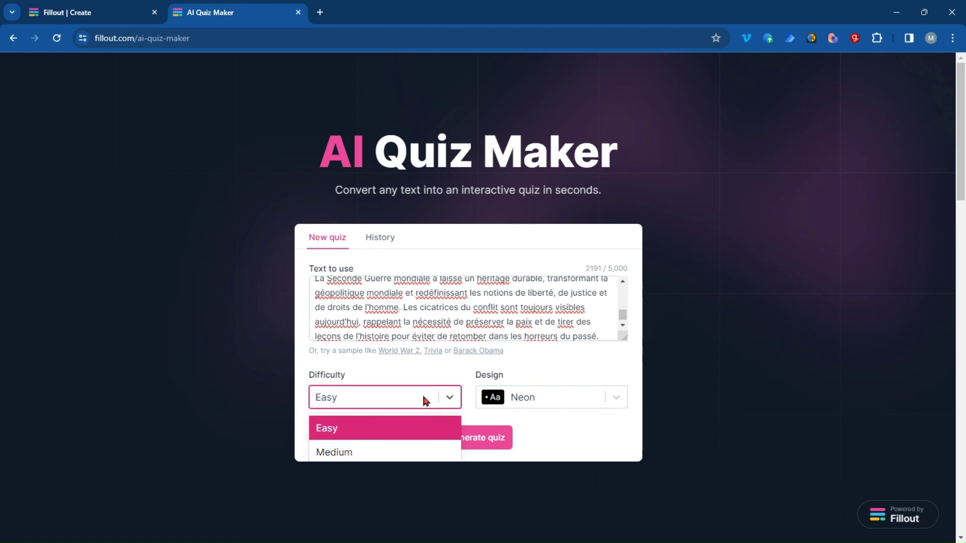
pyautogui.click(433, 378)
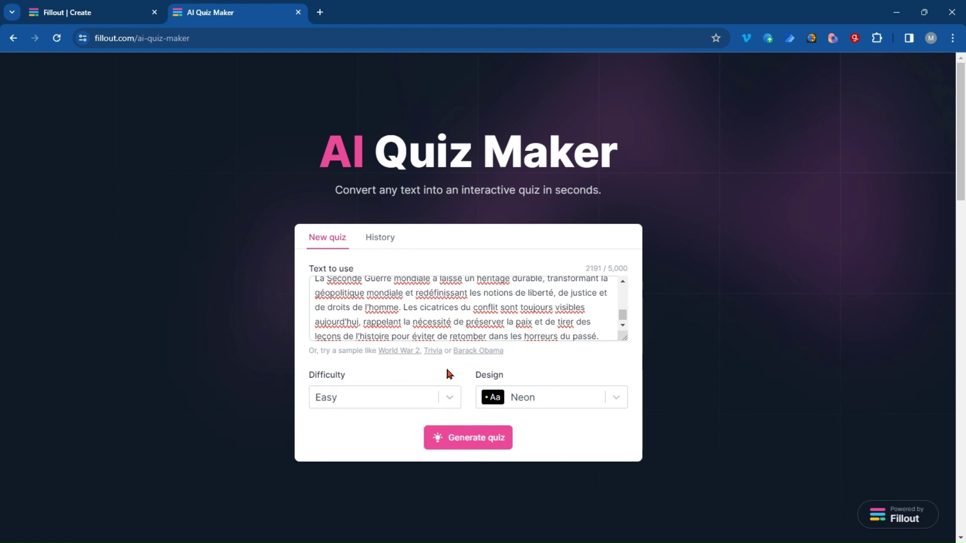
# - Choose the Serene design and generate the quiz
pyautogui.click(614, 397)
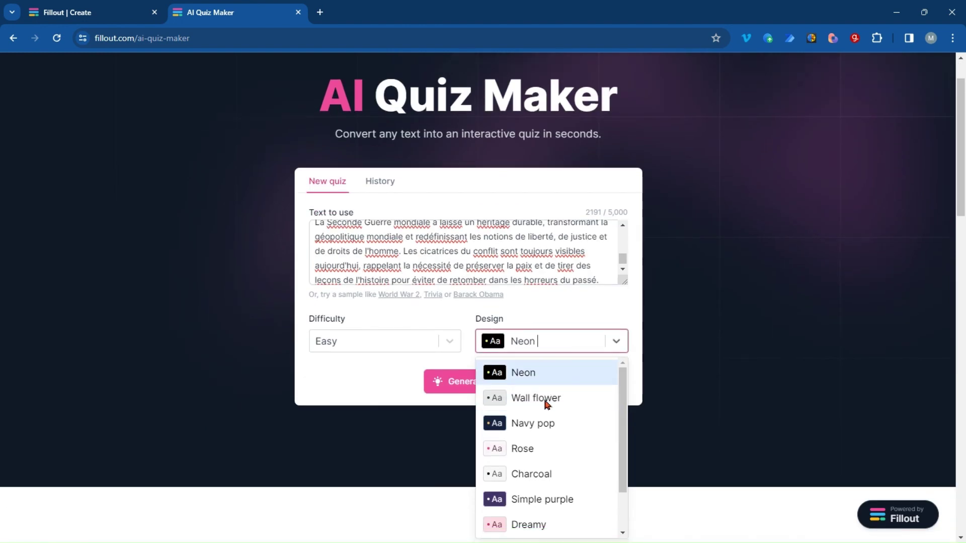
pyautogui.scroll(-1, 562, 487)
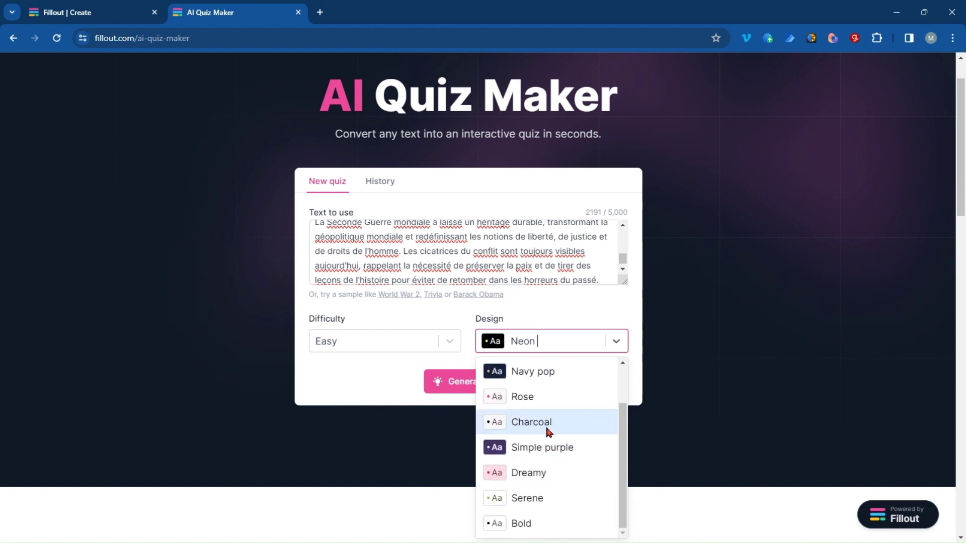
pyautogui.click(547, 500)
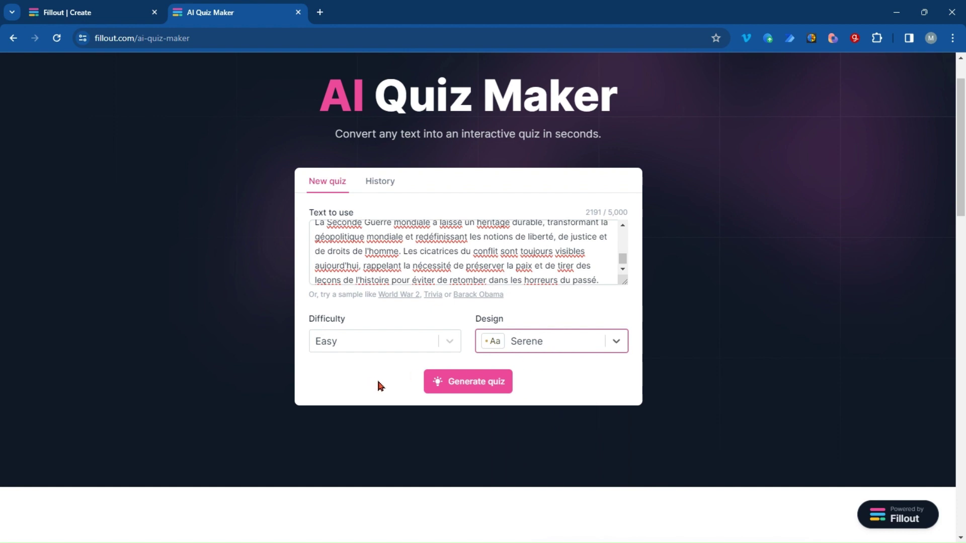
pyautogui.click(478, 384)
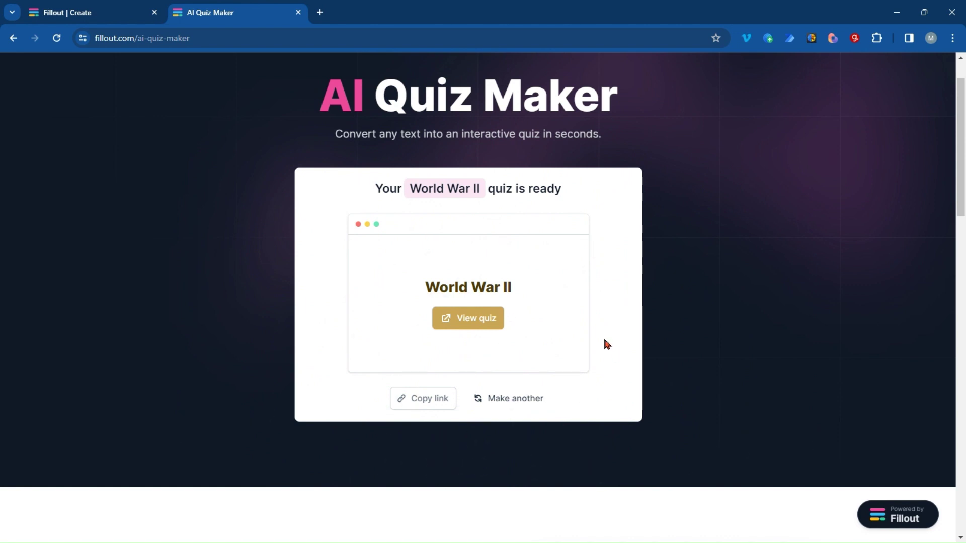
# - Open the generated World War II quiz in the editor and set the cover's button text to COMMENCER LE QUESTIONNAIRE
pyautogui.click(460, 322)
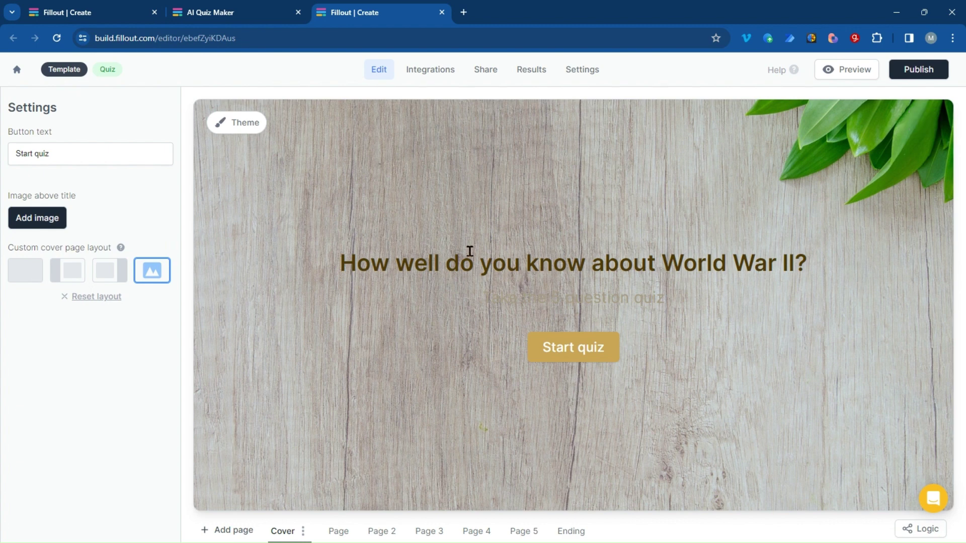
pyautogui.tripleClick(47, 154)
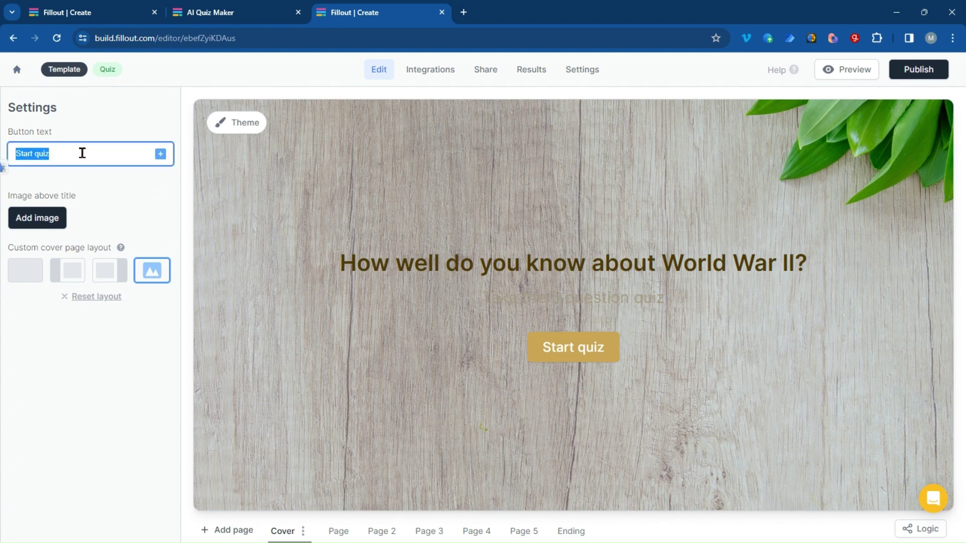
pyautogui.write('COMMENCER')
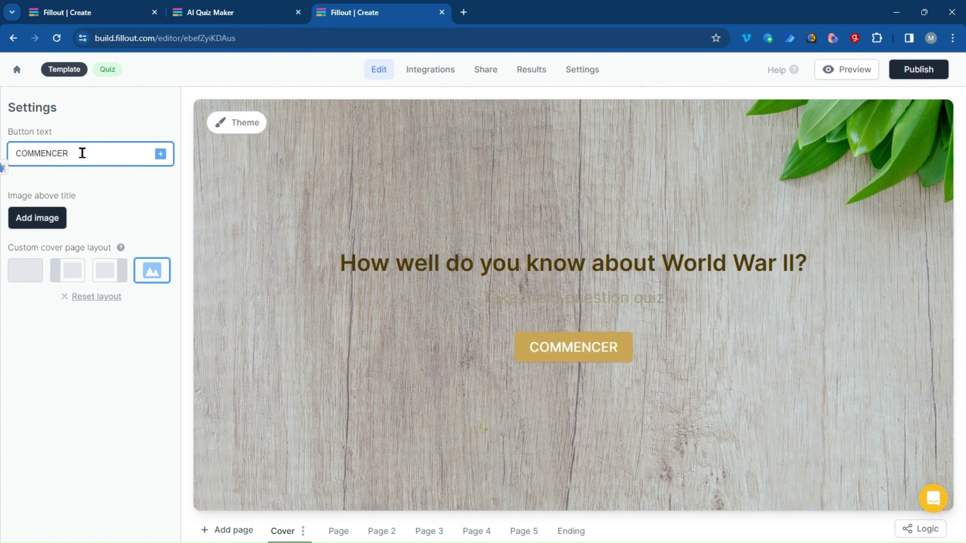
pyautogui.write(' ELE QUESTIONNAIRE')
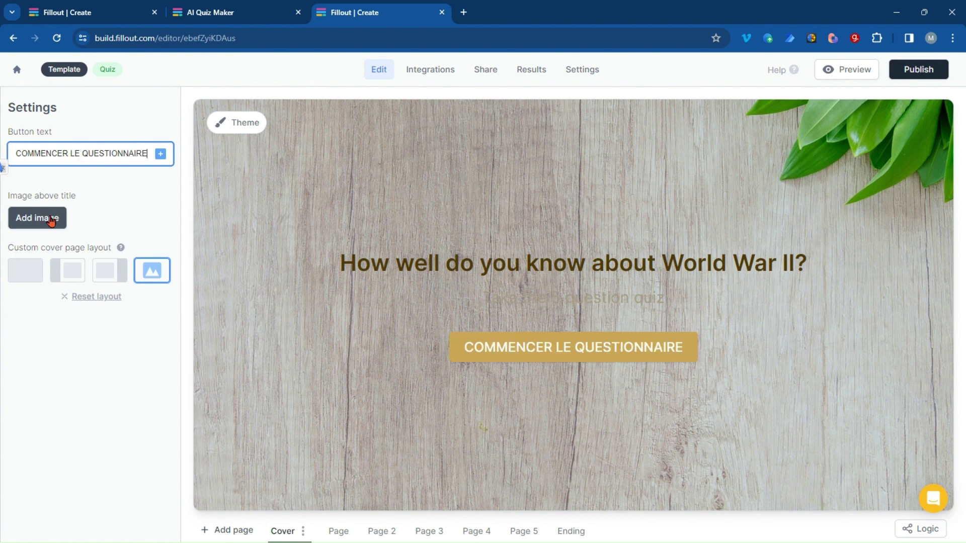
# - Add a gallery image above the cover title by searching WWII and choosing the black-and-white photo of a flying bomber
pyautogui.click(47, 218)
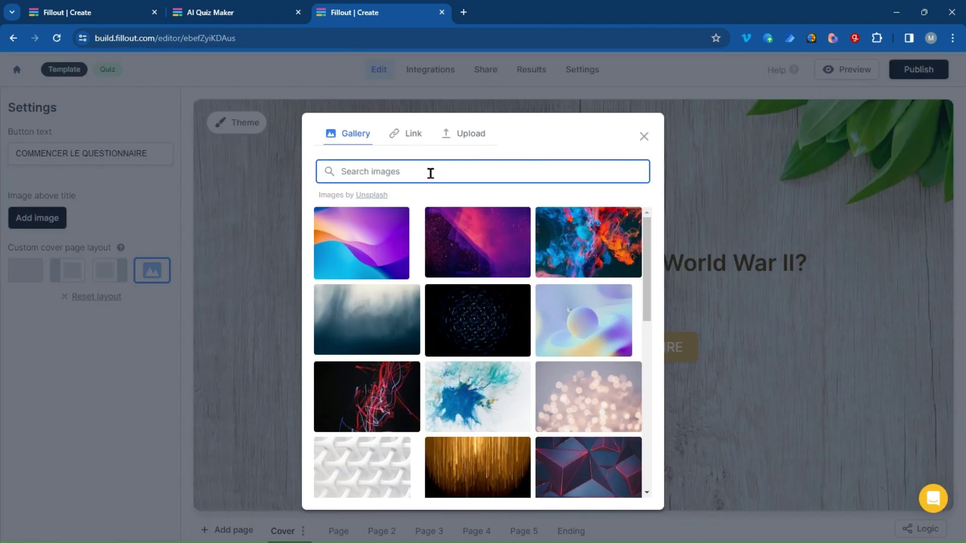
pyautogui.write('WWI')
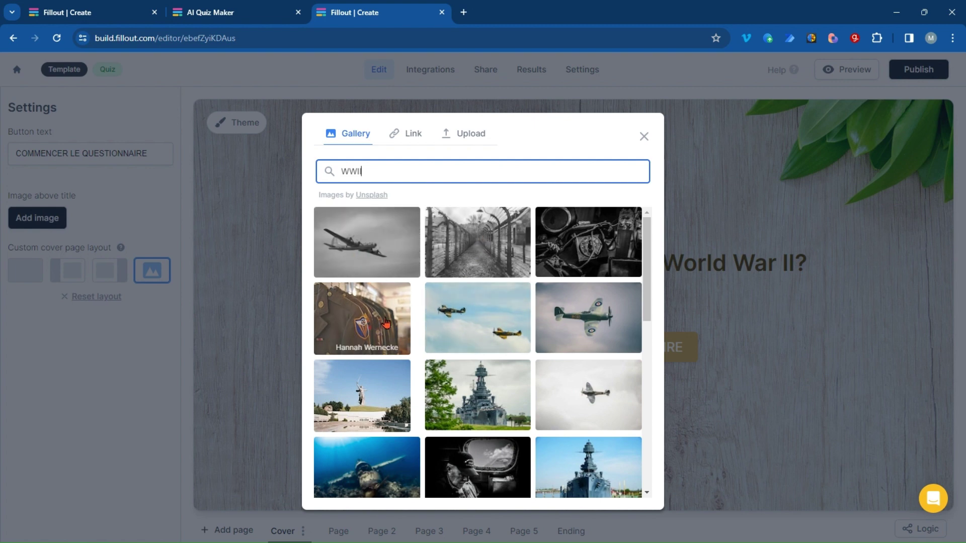
pyautogui.click(369, 251)
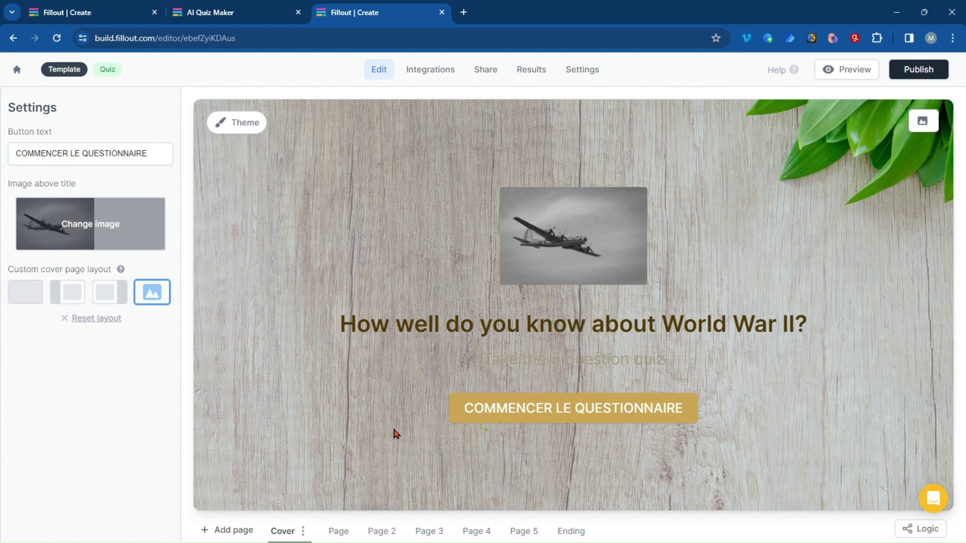
# - Try the alternative cover page layouts and keep the split layout with the background image to the left of the content
pyautogui.click(71, 298)
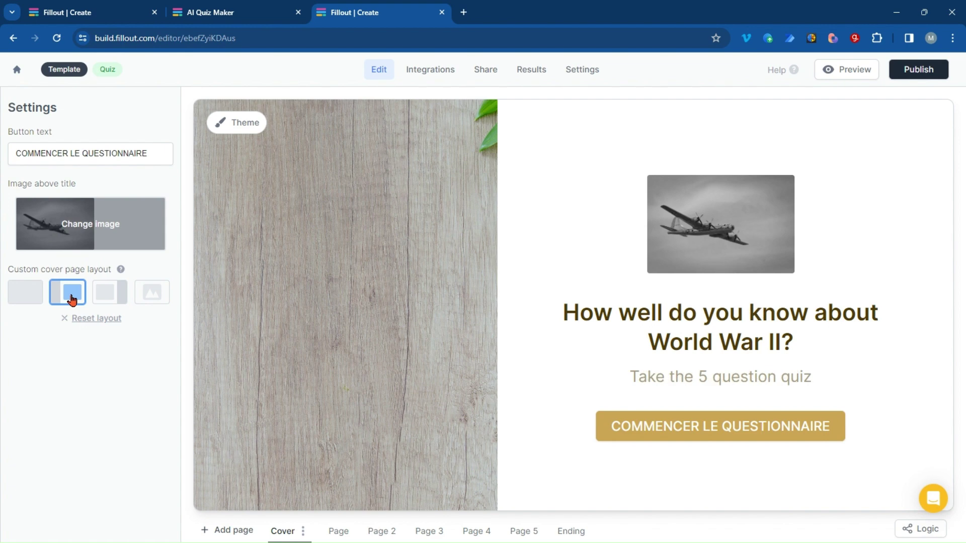
pyautogui.click(32, 295)
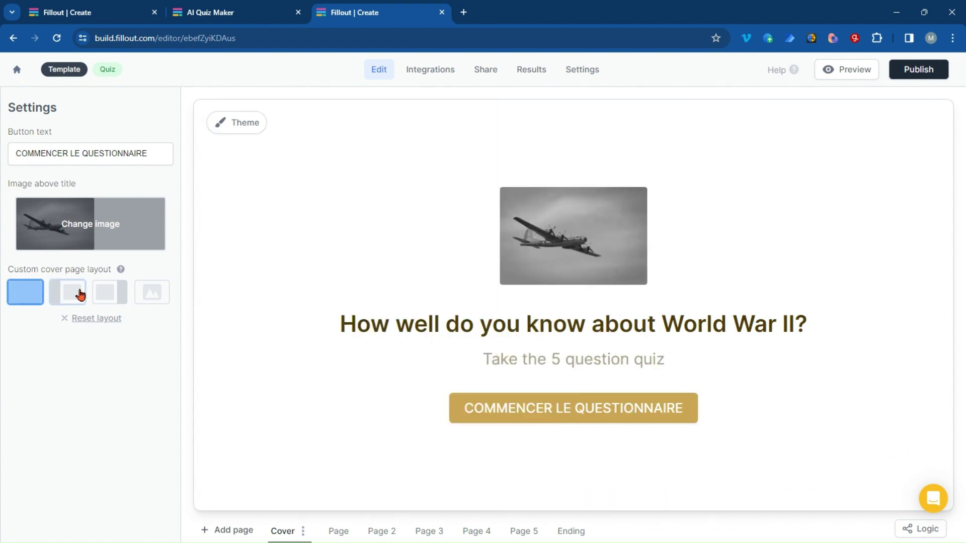
pyautogui.click(106, 293)
pyautogui.click(71, 291)
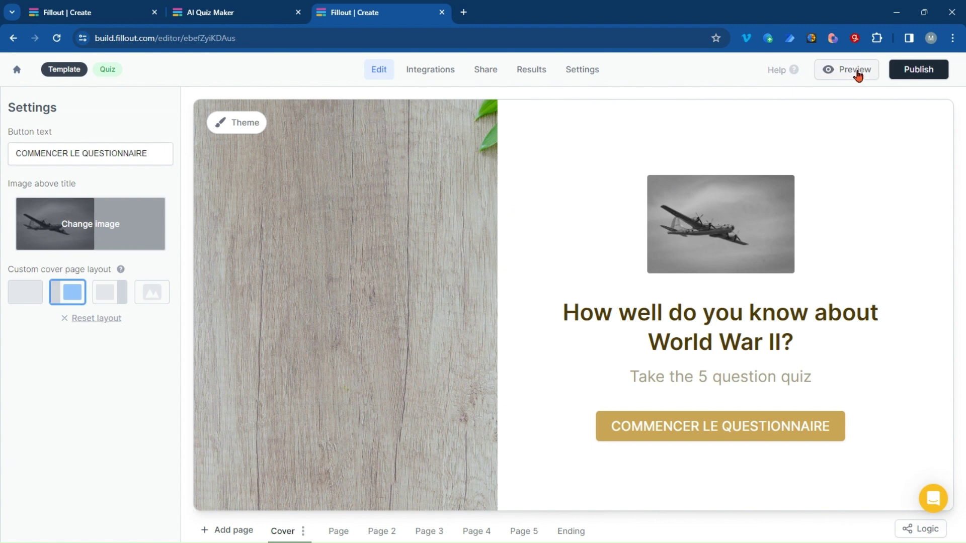
# - Look through the quiz's Integrations, Share, Results and Settings pages
pyautogui.click(429, 71)
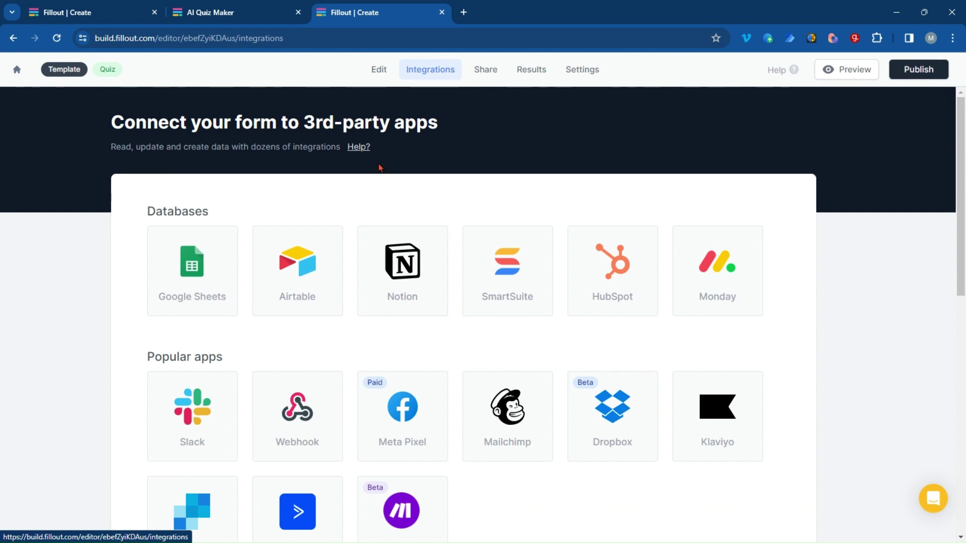
pyautogui.click(493, 75)
pyautogui.click(539, 72)
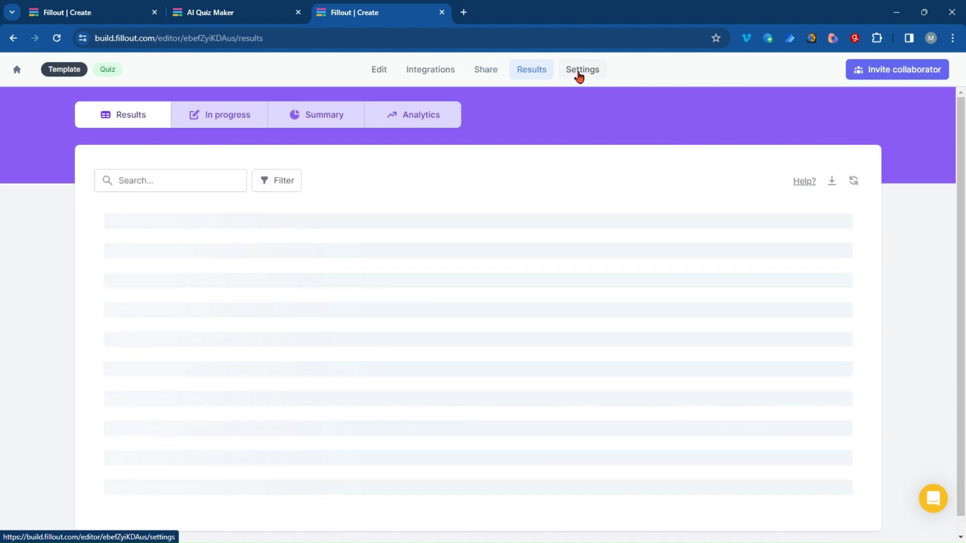
pyautogui.click(579, 74)
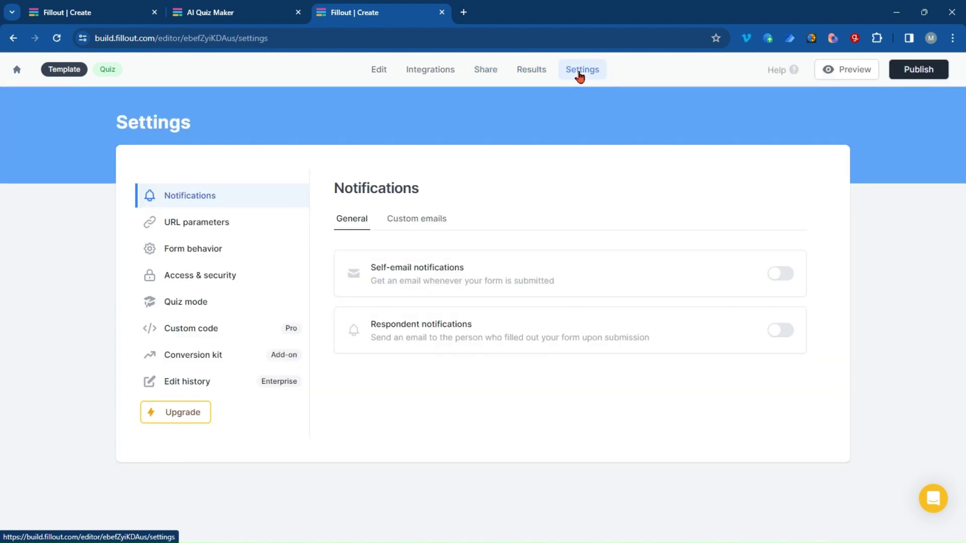
# - Preview the quiz, start it, and answer 1939-1945 to the question on when World War II took place
pyautogui.click(844, 78)
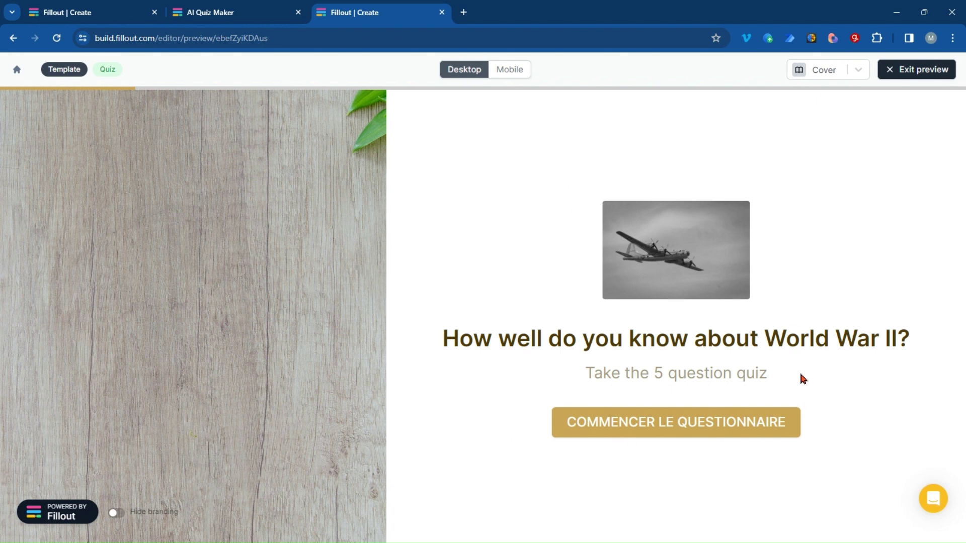
pyautogui.click(731, 428)
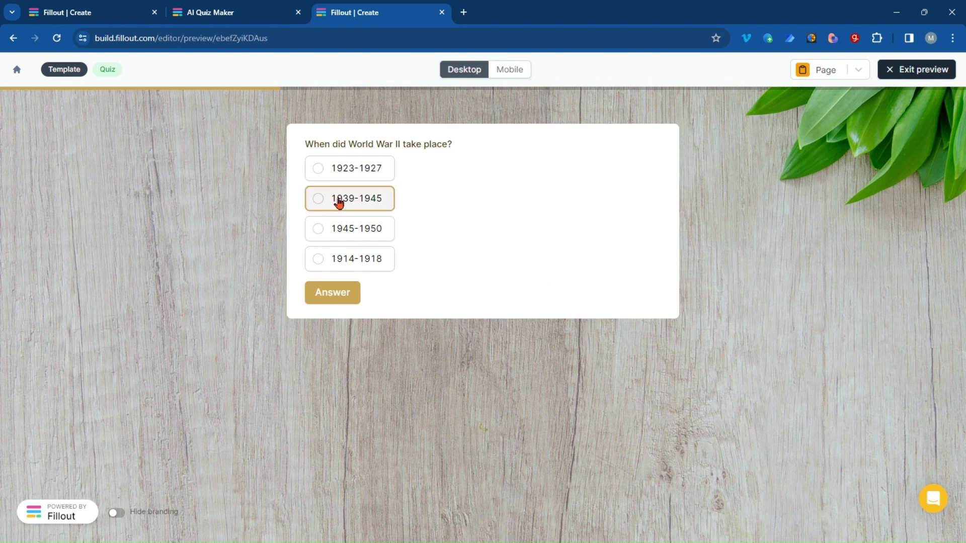
pyautogui.click(367, 200)
pyautogui.click(348, 300)
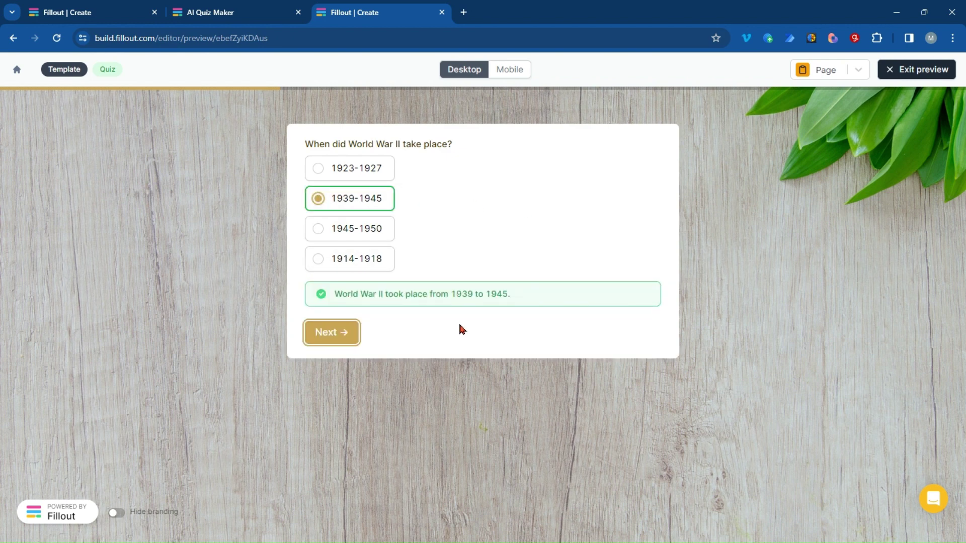
pyautogui.click(334, 337)
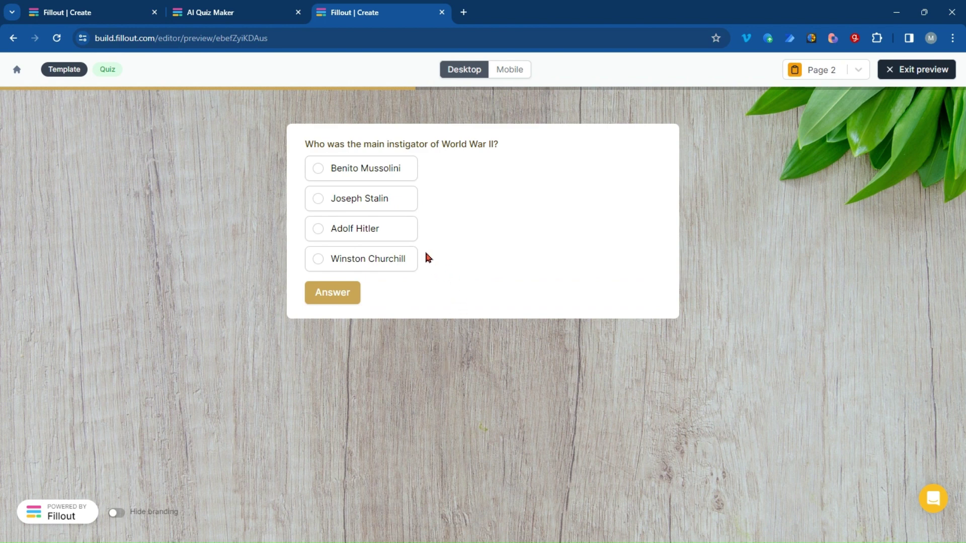
# - In the preview, answer Adolf Hitler as the main instigator and Germany, Italy, and Japan as the Axis powers
pyautogui.click(378, 237)
pyautogui.click(334, 295)
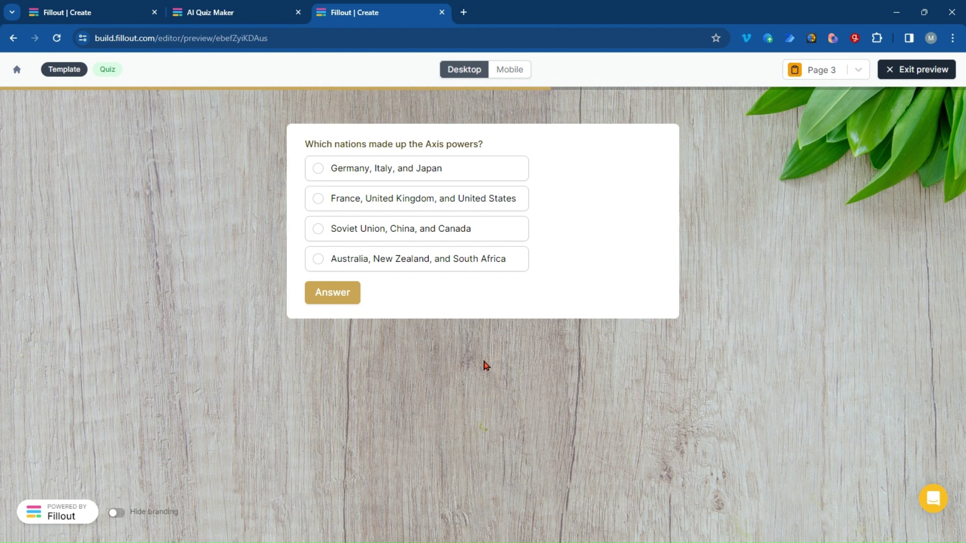
pyautogui.click(487, 168)
pyautogui.click(347, 300)
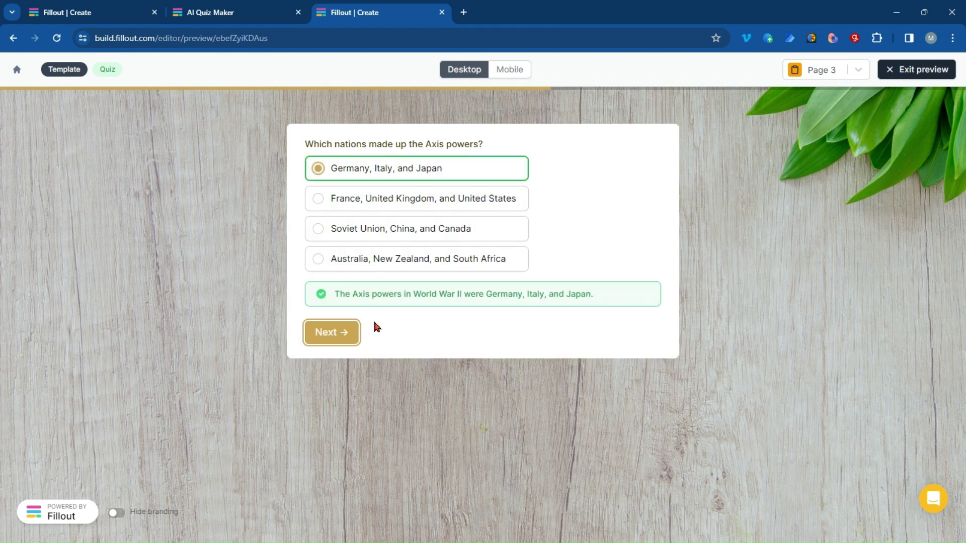
pyautogui.click(347, 337)
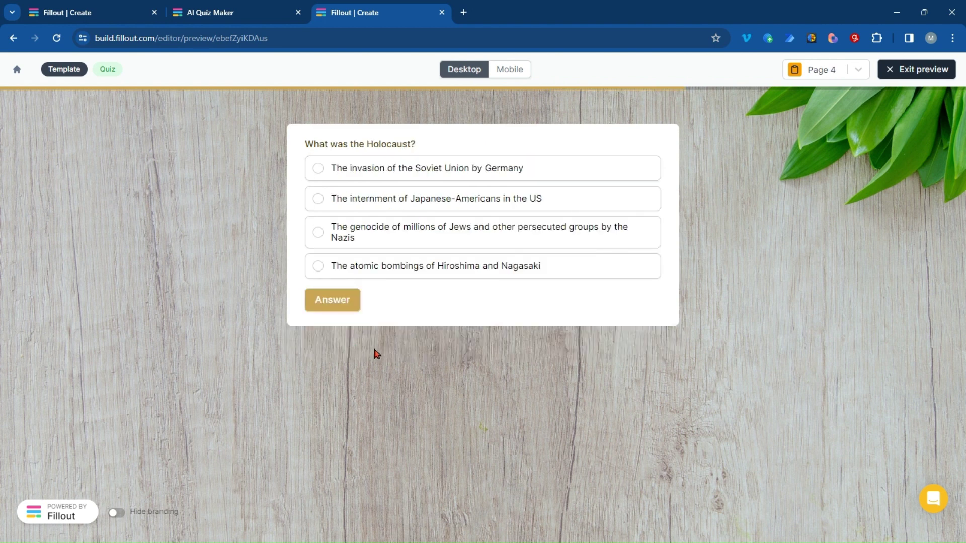
# - Finish the previewed quiz by choosing the genocide answer for the Holocaust question and 1945 for the end of the war
pyautogui.click(390, 238)
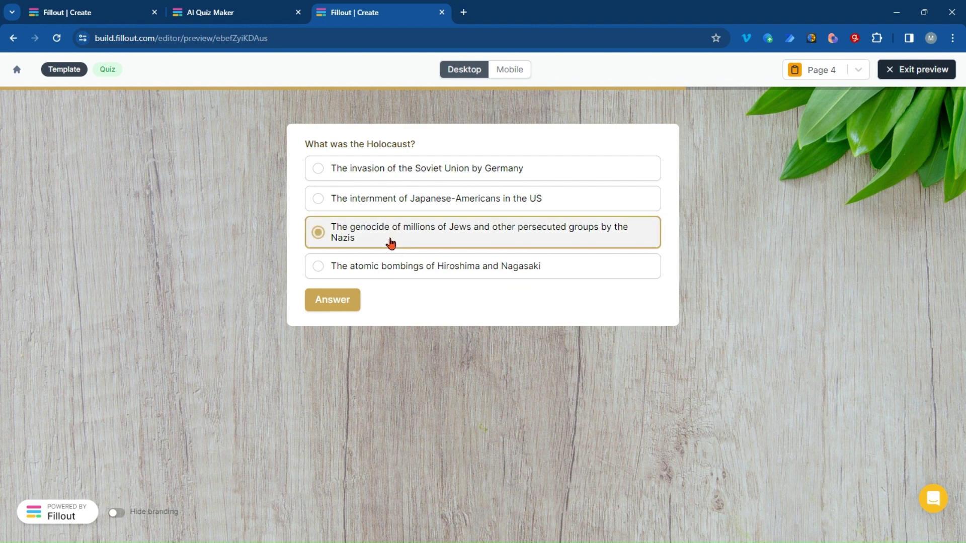
pyautogui.click(348, 301)
pyautogui.click(344, 353)
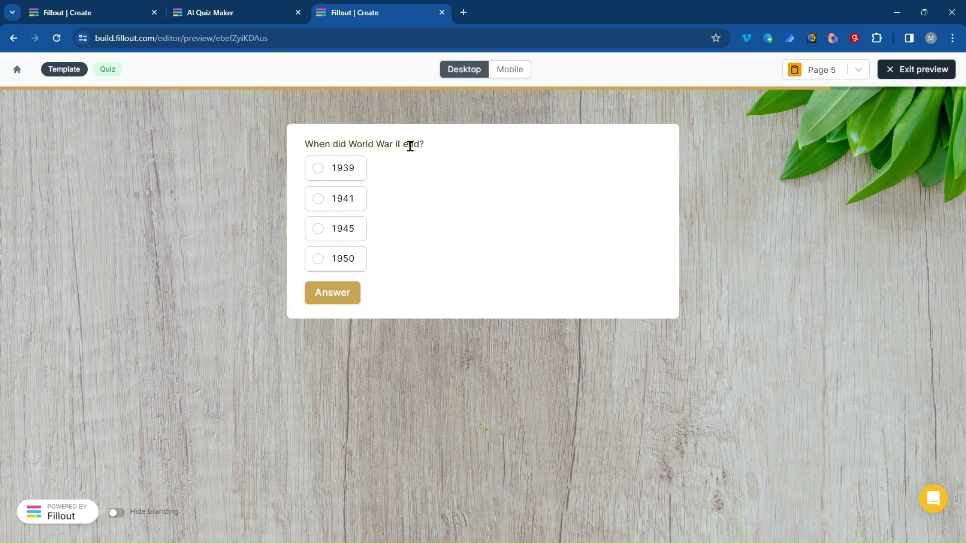
pyautogui.click(348, 232)
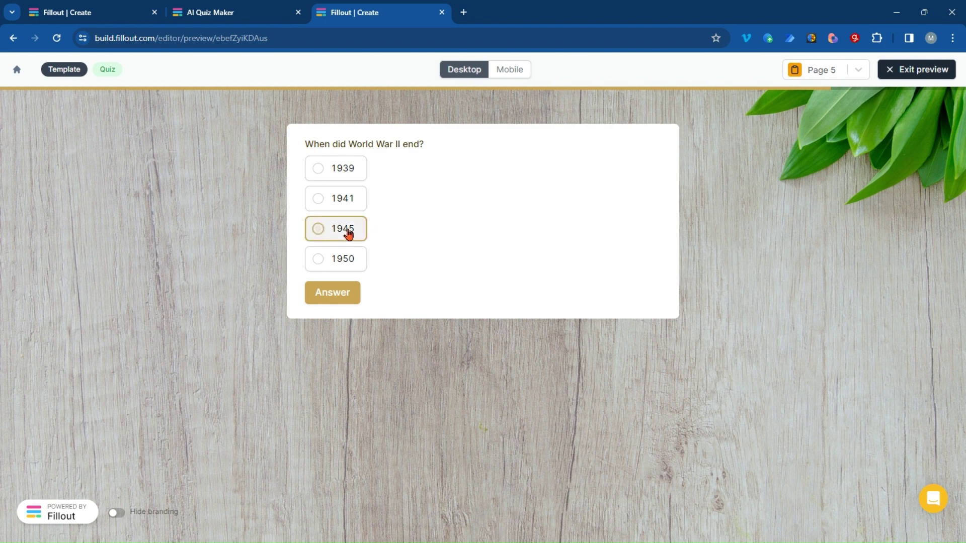
pyautogui.click(338, 301)
pyautogui.click(340, 326)
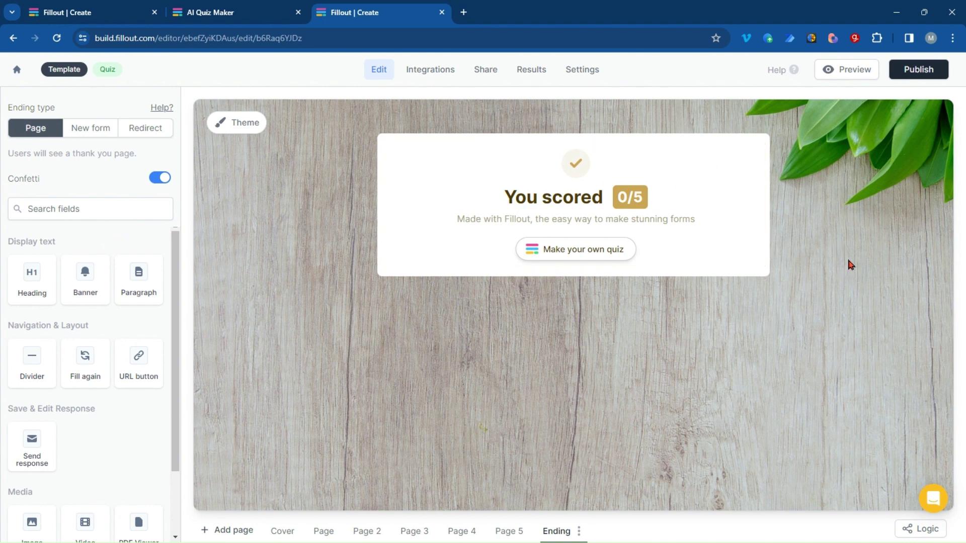
# - Publish the quiz and view its Standard embed code
pyautogui.click(920, 71)
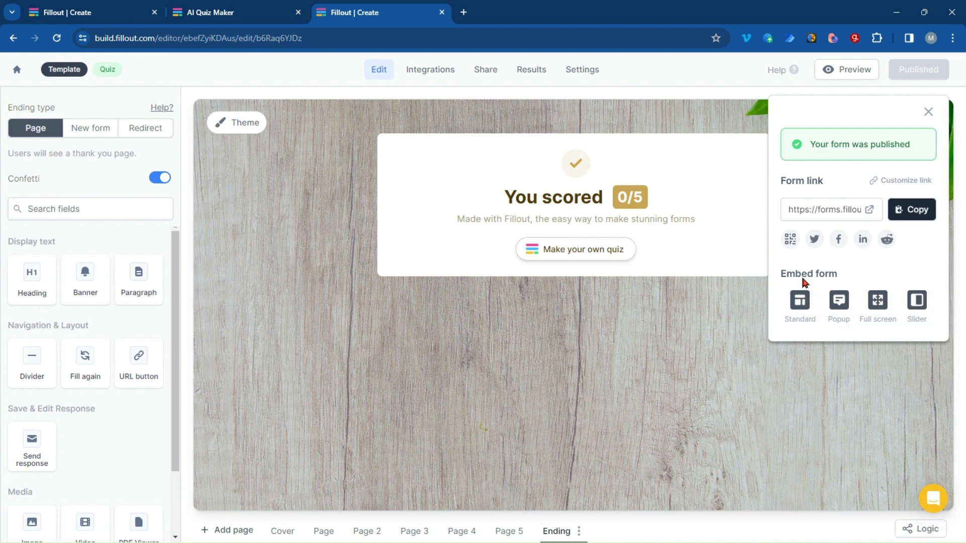
pyautogui.click(800, 304)
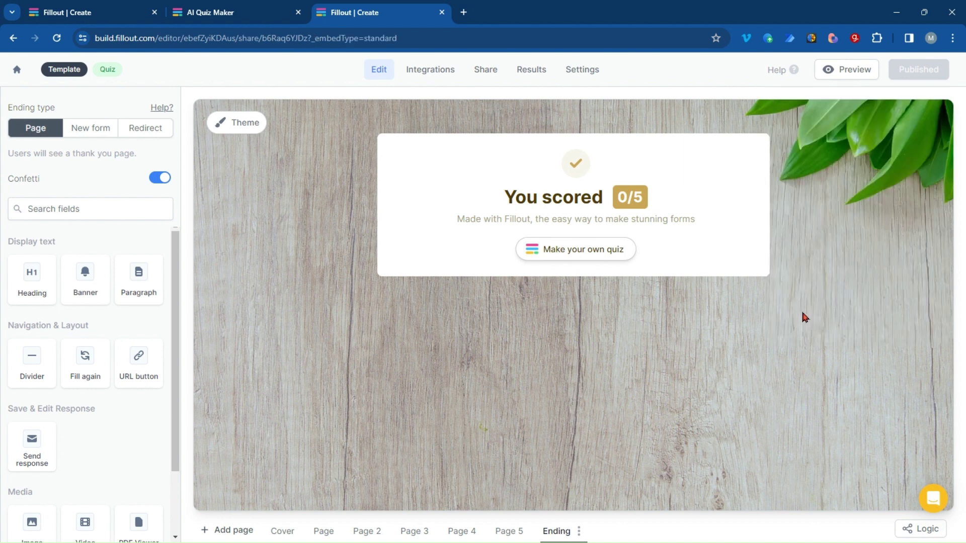
pyautogui.scroll(-1, 398, 360)
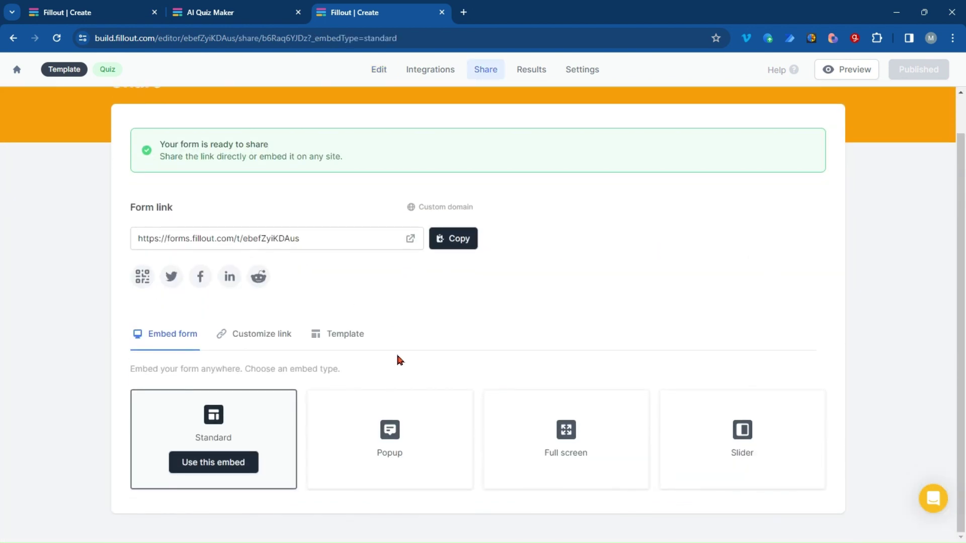
pyautogui.click(216, 467)
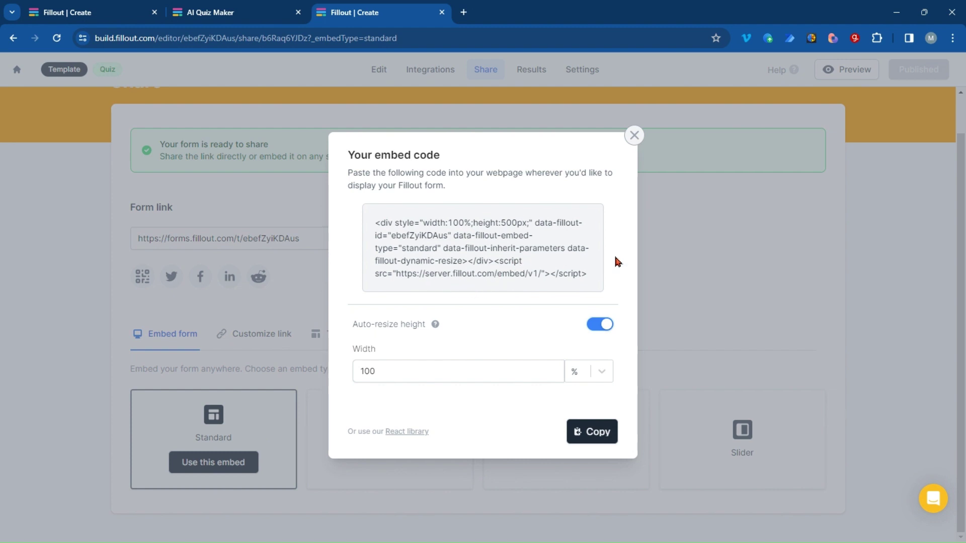
pyautogui.click(634, 135)
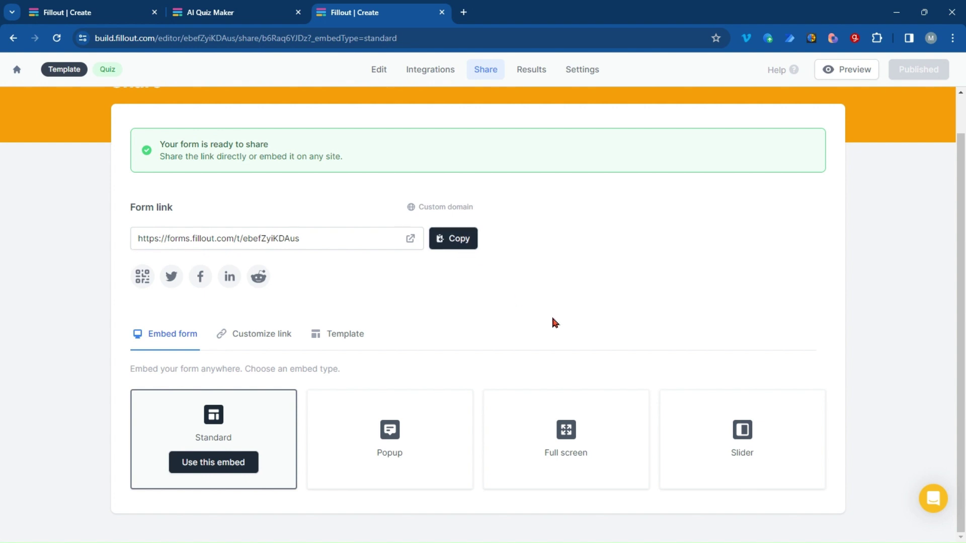
pyautogui.scroll(1, 793, 411)
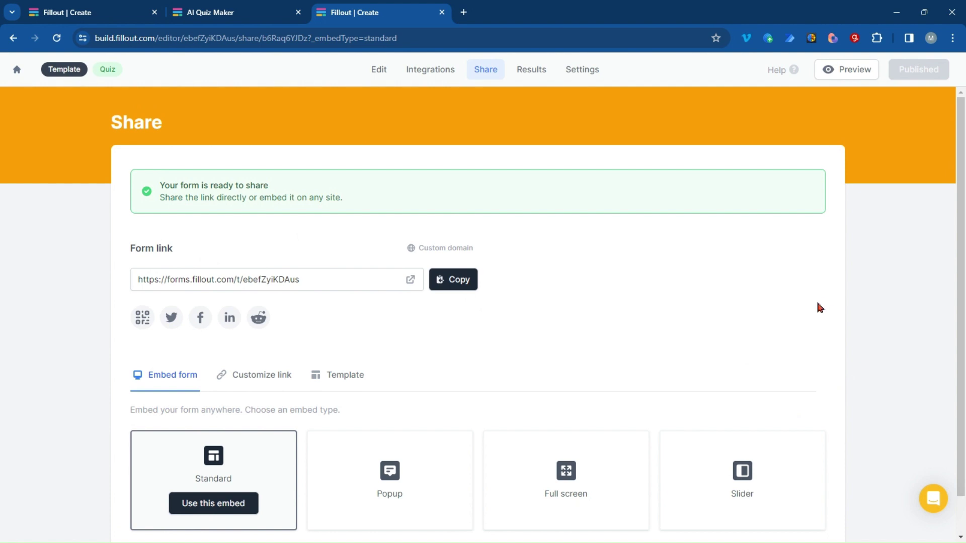
pyautogui.scroll(-1, 820, 308)
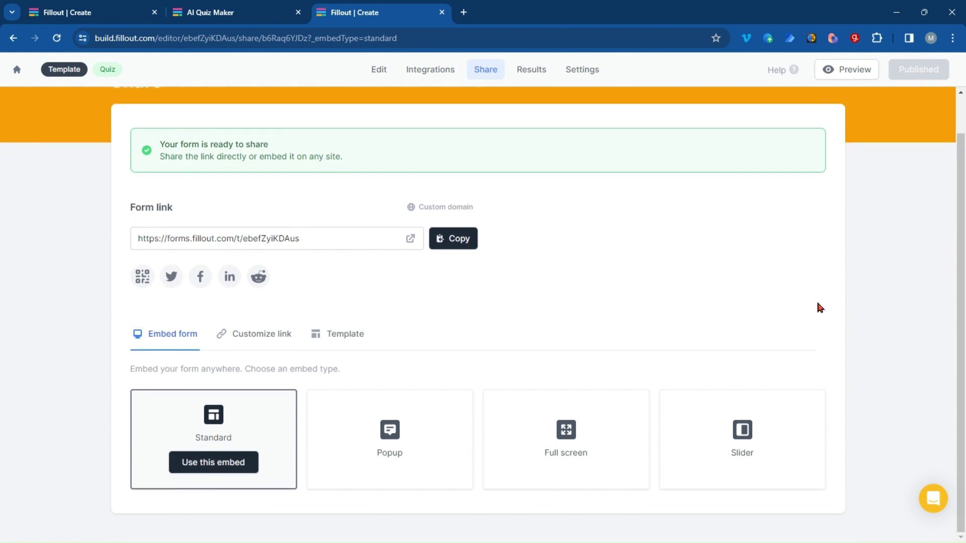
pyautogui.scroll(1, 821, 307)
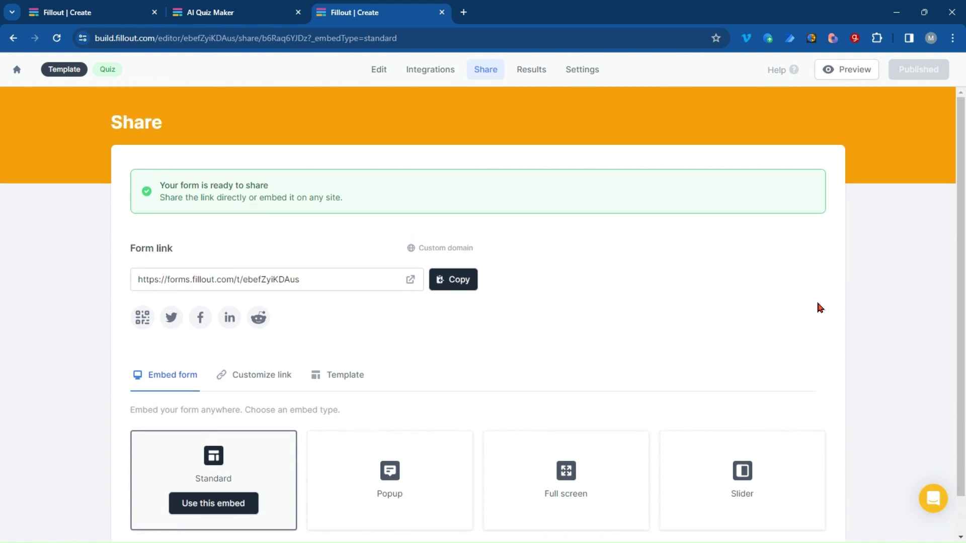
# - Open the upgrade pricing plans from the quiz settings and compare the Starter, Pro, Business, Enterprise and Free plans
pyautogui.click(578, 70)
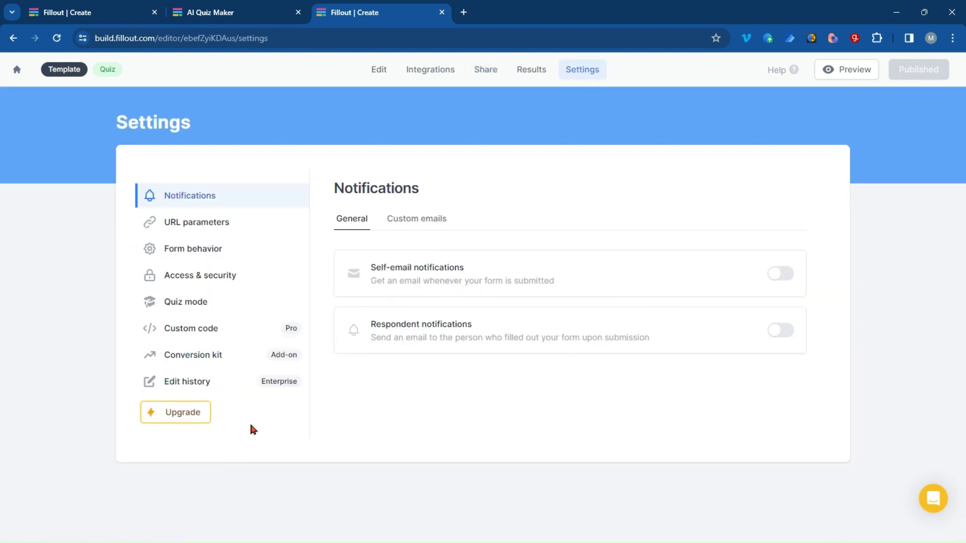
pyautogui.click(187, 417)
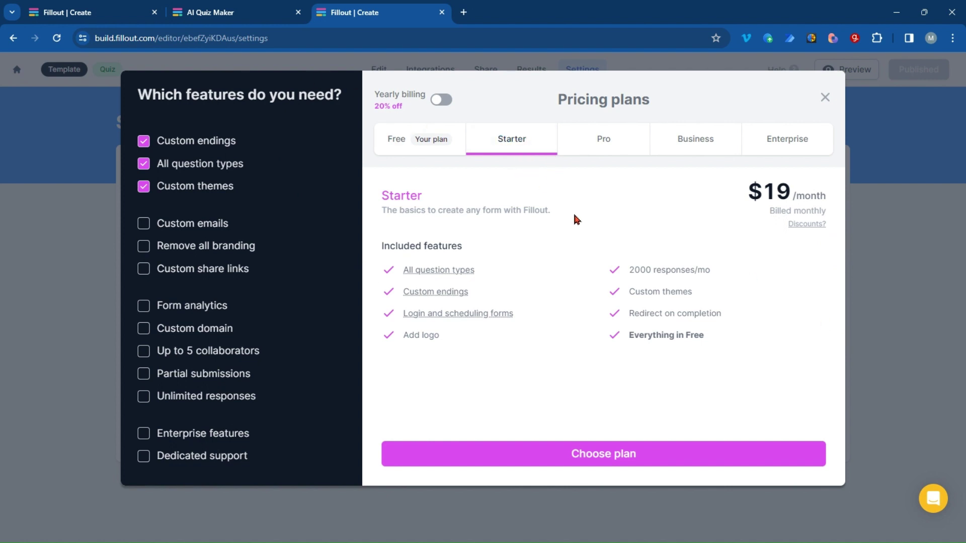
pyautogui.click(610, 146)
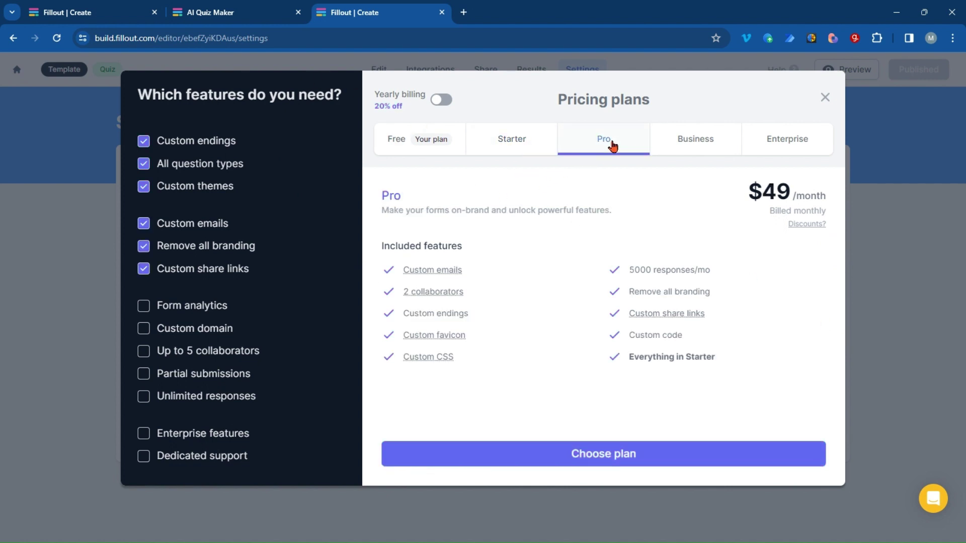
pyautogui.click(694, 145)
pyautogui.click(788, 145)
pyautogui.click(395, 141)
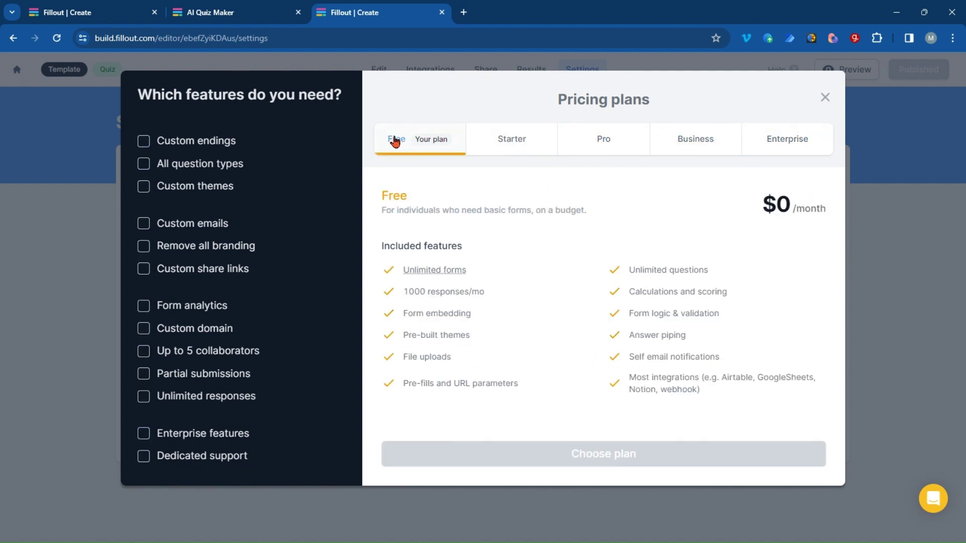